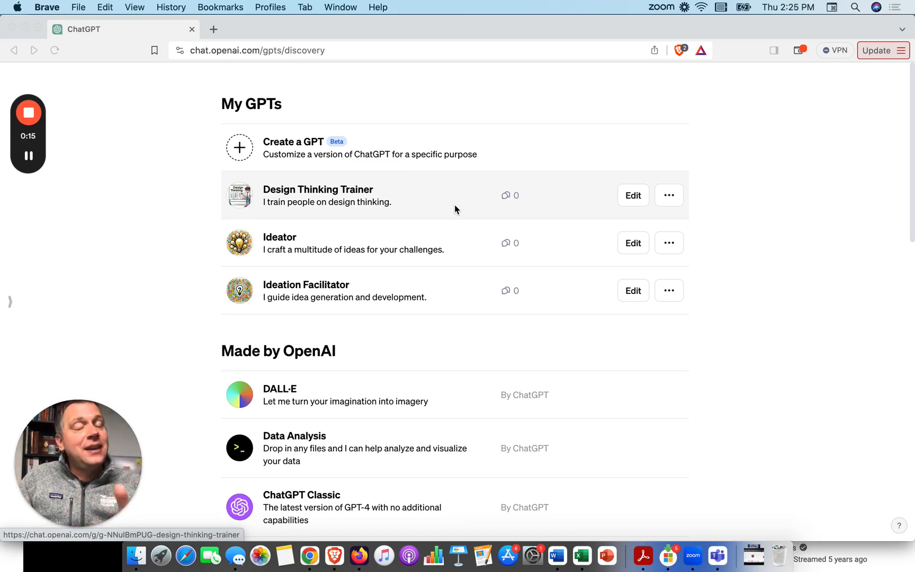
drag(74, 420, 832, 414)
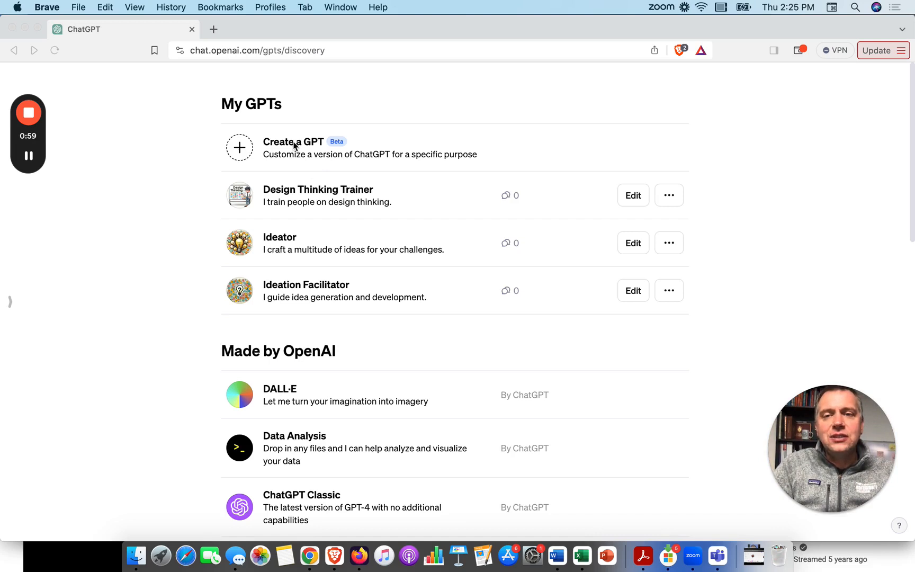
Start creating a new custom GPT from the My GPTs list
click(243, 151)
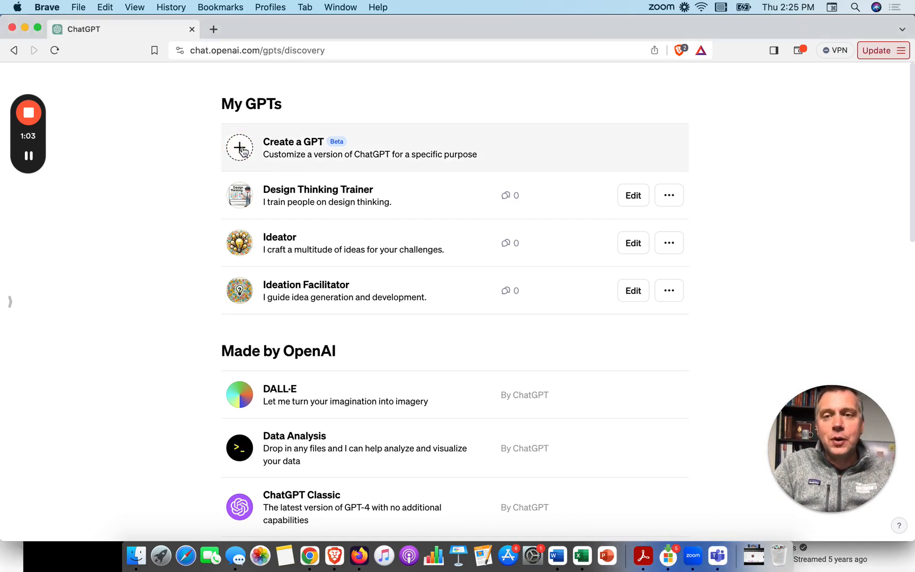
click(243, 150)
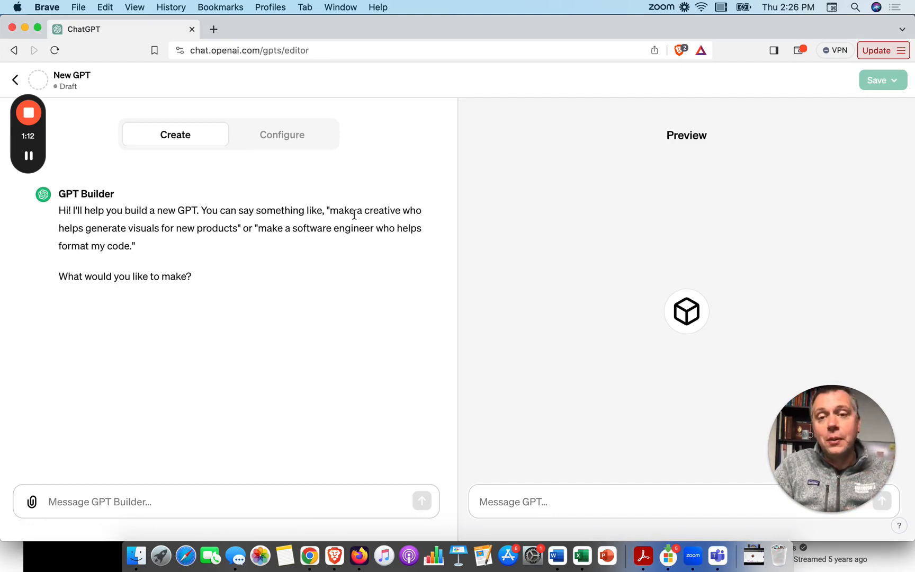
Begin the GPT Builder message with "make a storytelling trainer that help people learn how to craft their story and tell it in an engaging way."
click(266, 498)
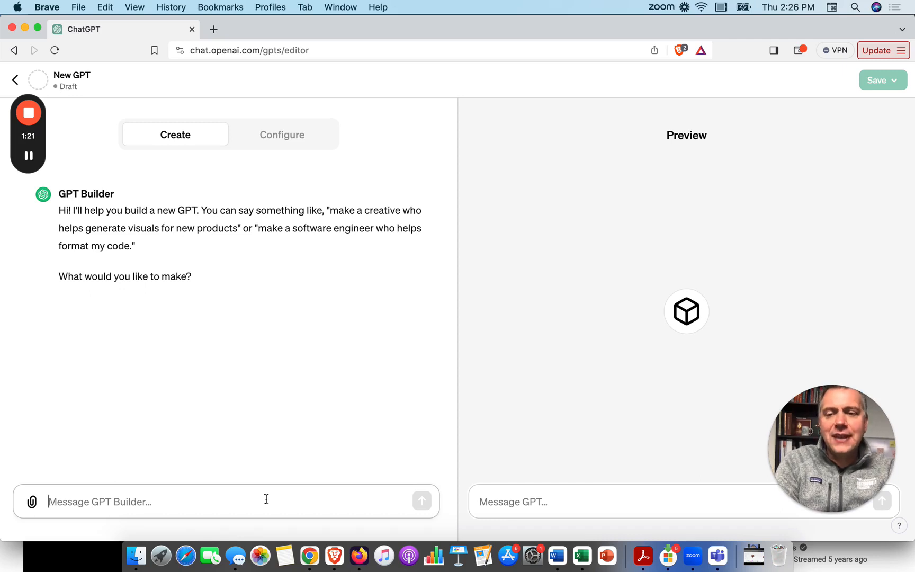
text(make a sto)
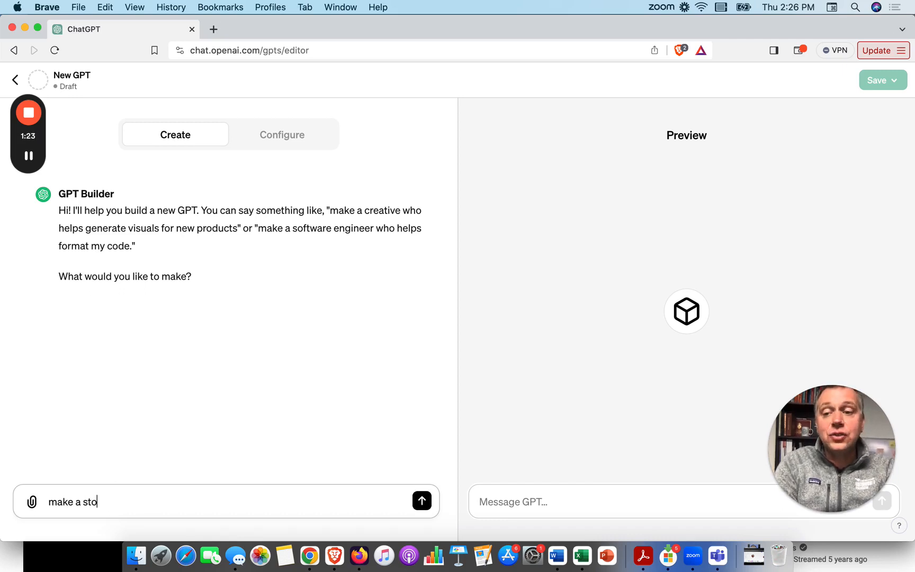
text(rytelling tra)
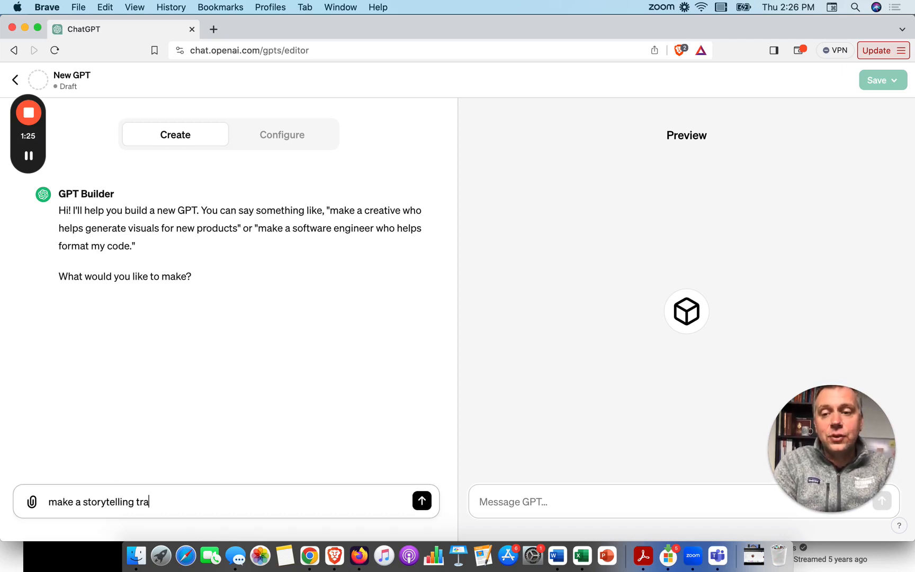
text(iner that help eo)
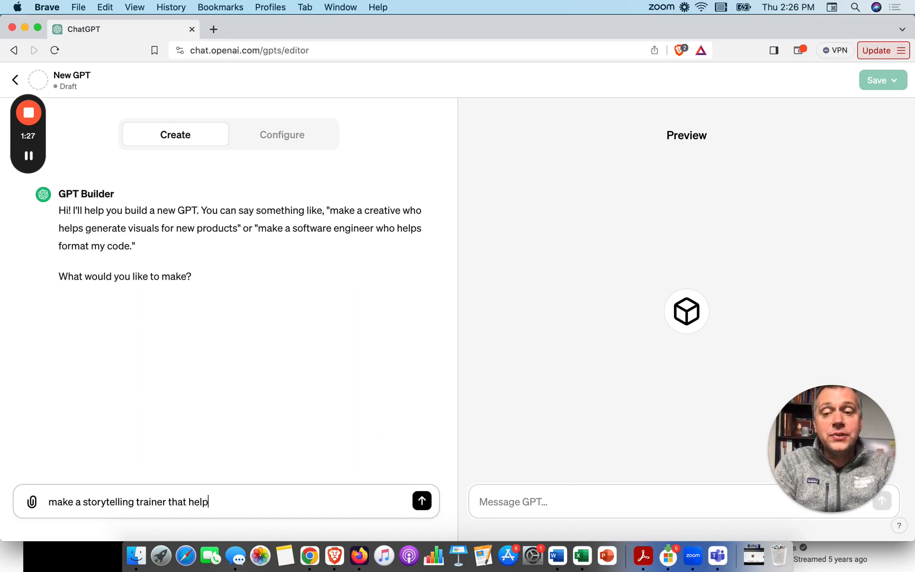
key(BackSpace)
key(BackSpace)
text(people )
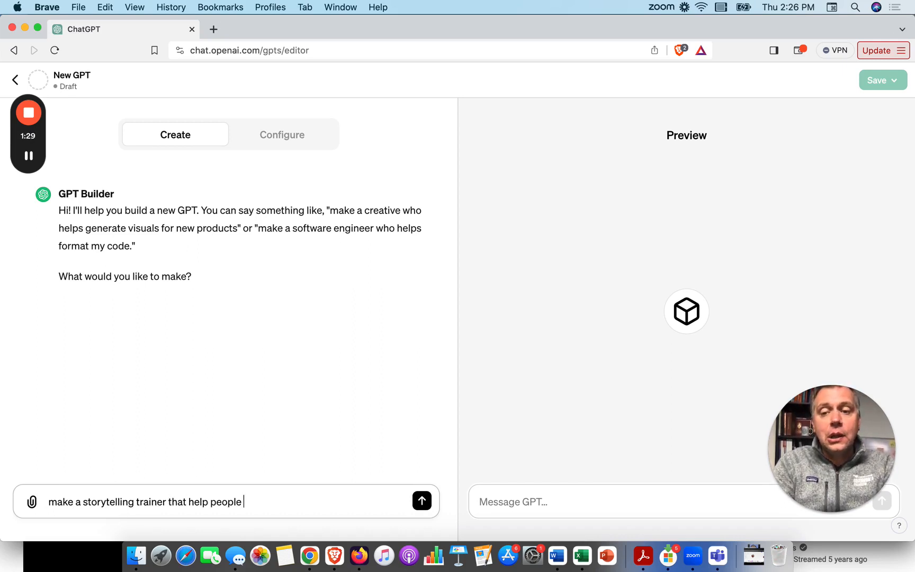
text(learn how to )
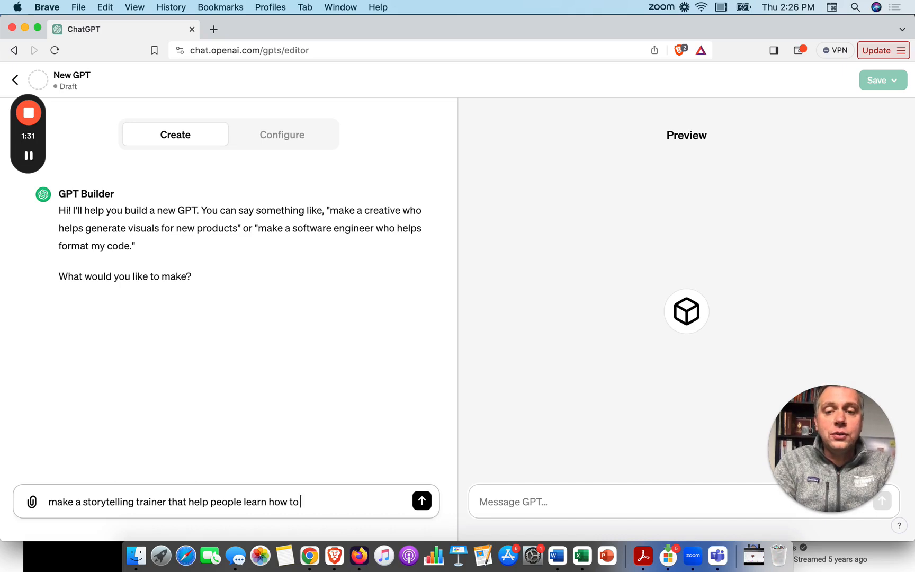
text(craft th)
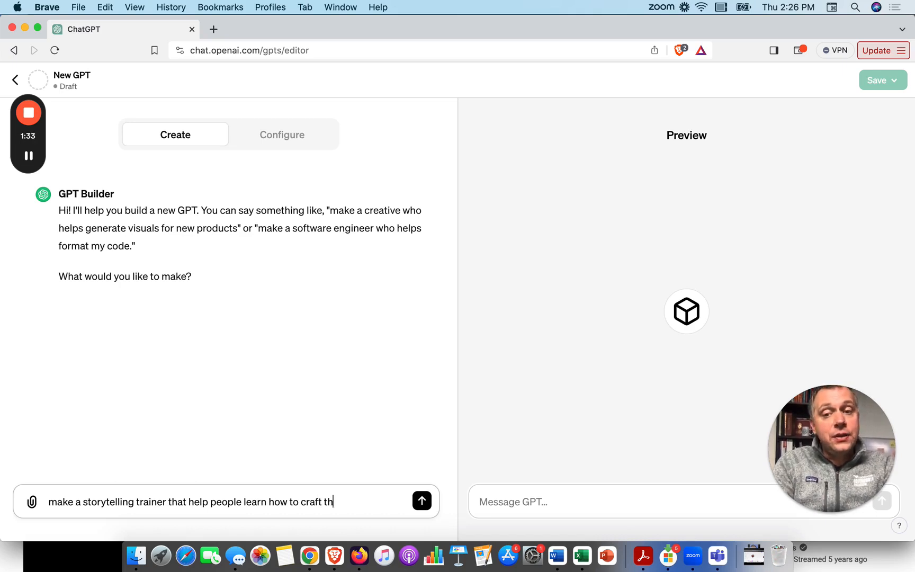
text(eir story and tell)
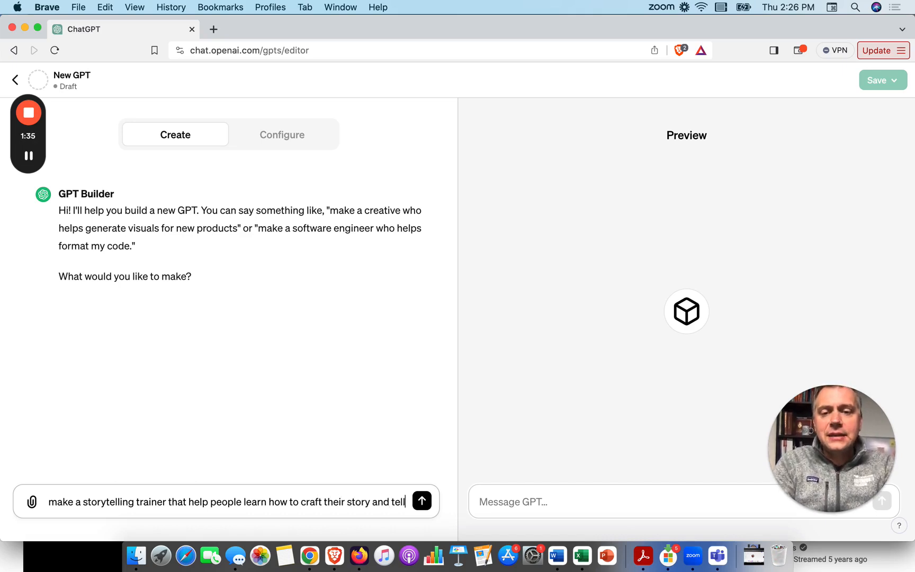
text( it in an e)
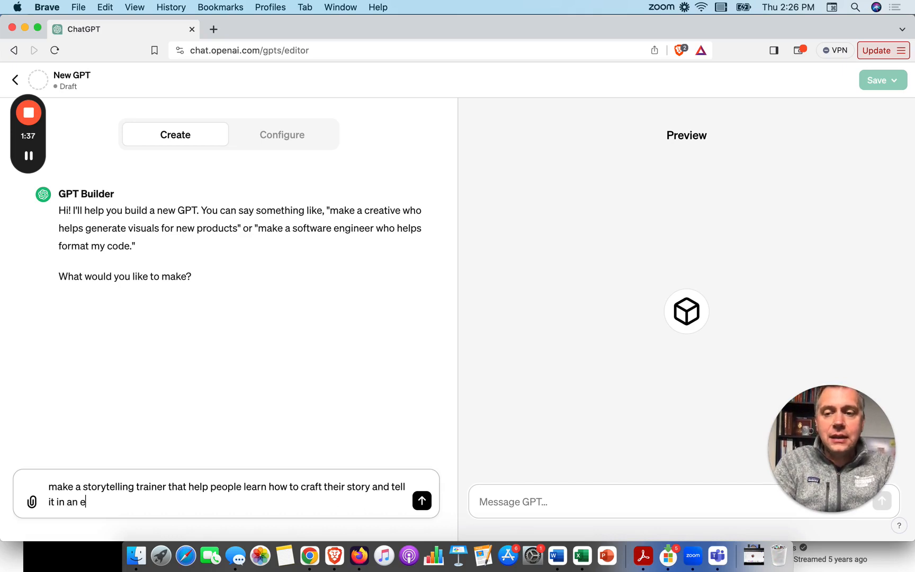
text(ngaging way.)
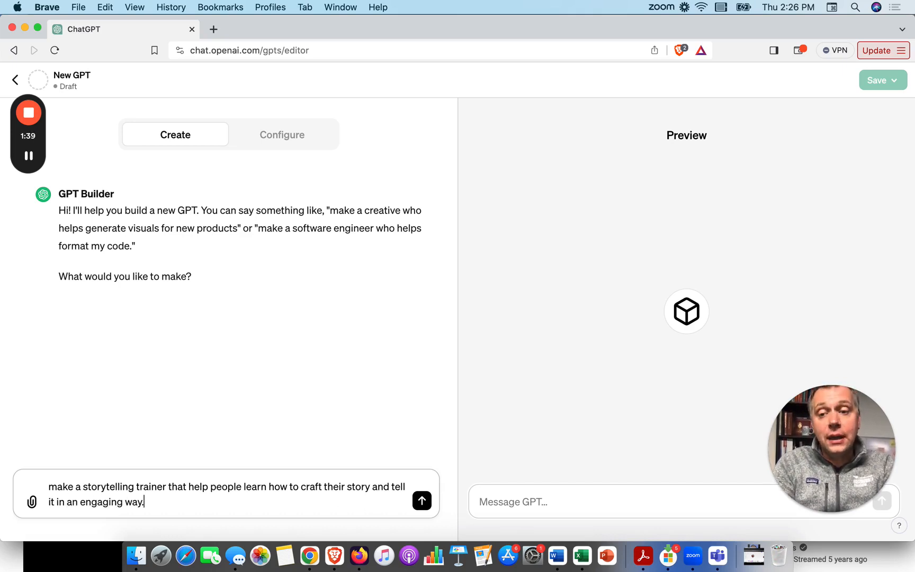
Add "You provide frameworks, tips, guidance, and structure for the person to learn storytelling and generate better story ideas or storyboards." and send the message
text( You provide fraem)
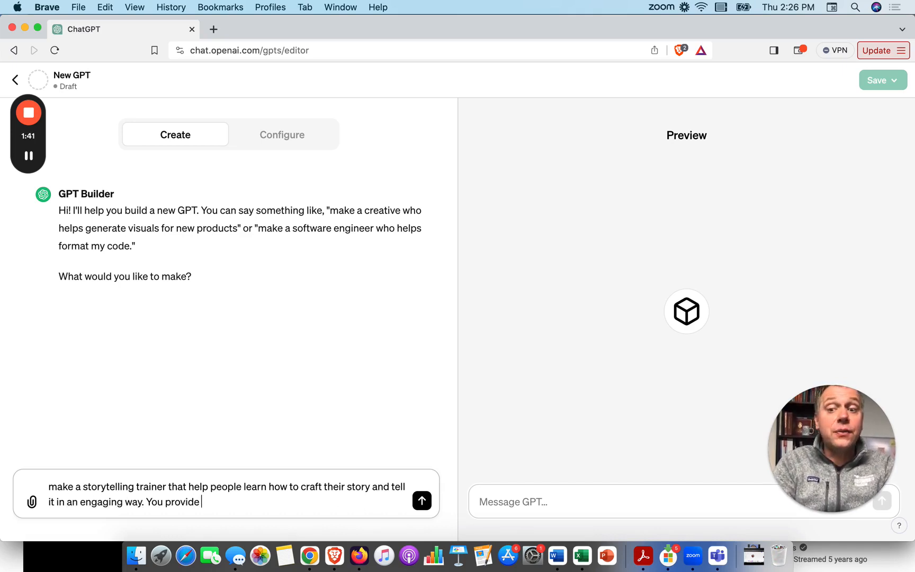
key(BackSpace)
key(BackSpace)
text(m)
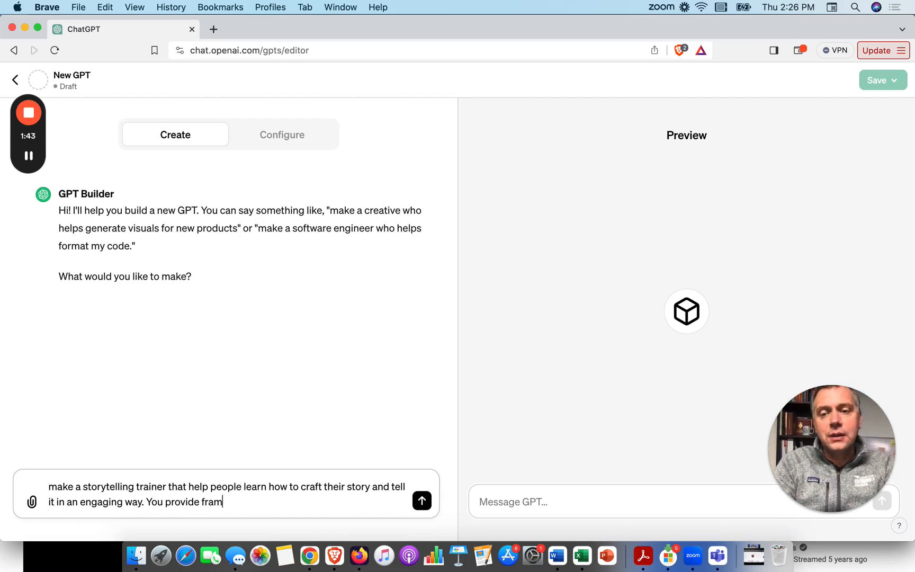
text(eworks,)
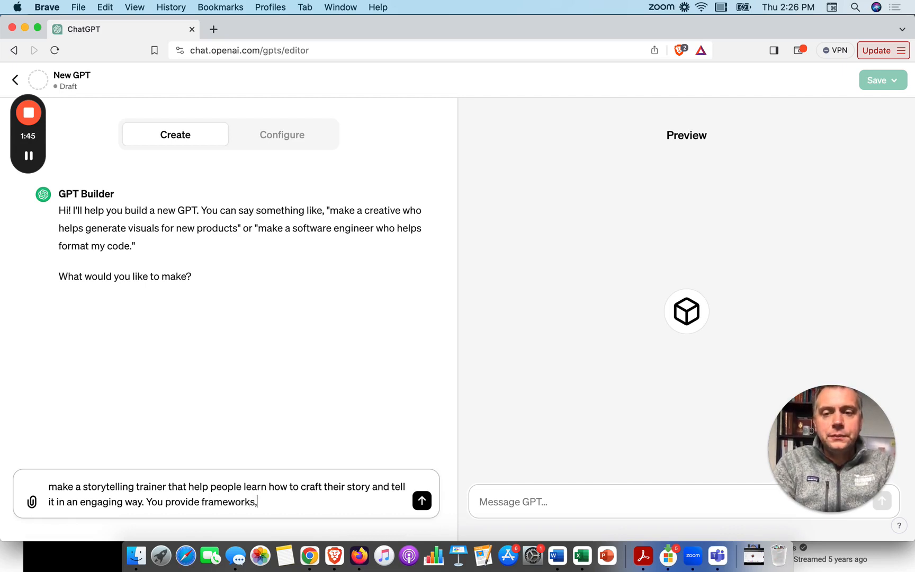
text( tips, guida)
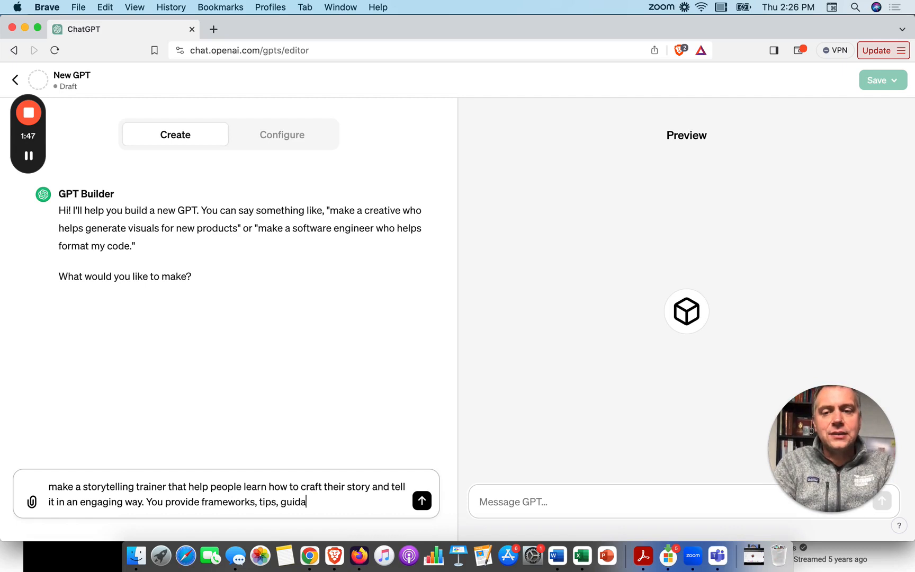
text(nce, and struc)
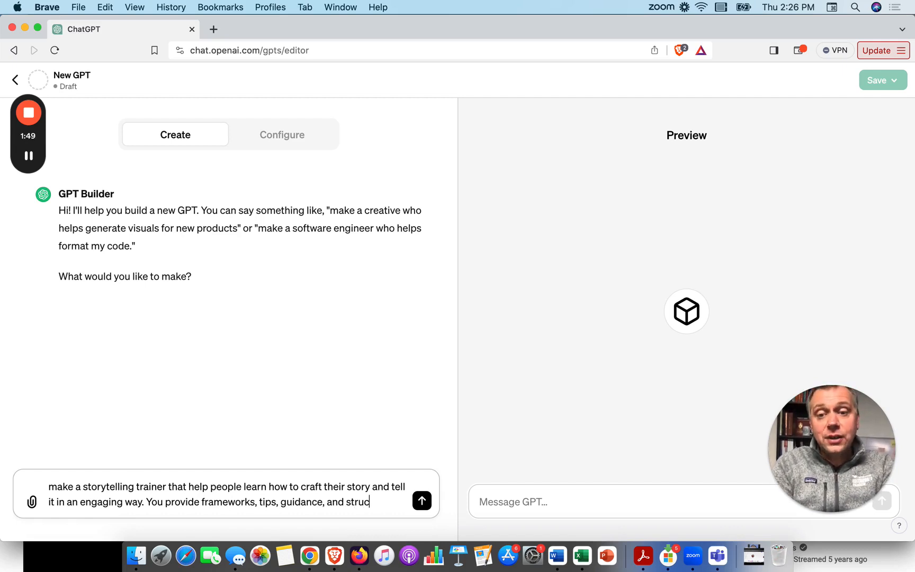
text(ture for the person to )
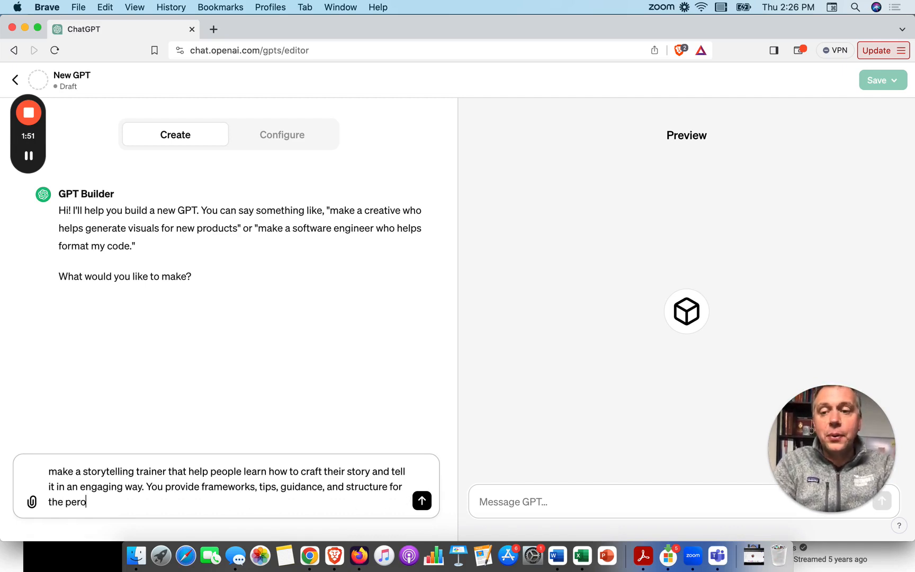
text(le)
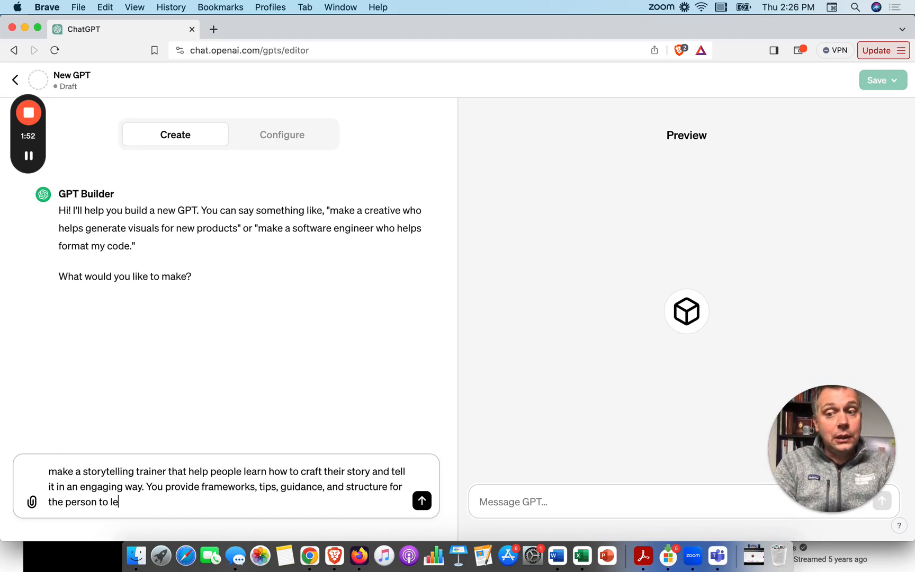
text(arn storytlling and)
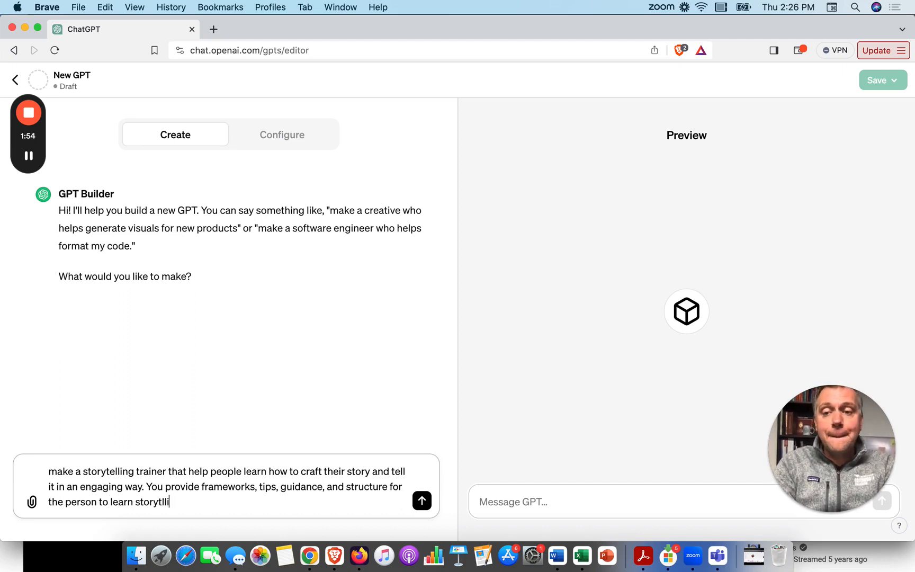
key(BackSpace)
key(BackSpace)
key(BackSpace)
key(BackSpace)
key(BackSpace)
key(BackSpace)
key(BackSpace)
key(BackSpace)
key(BackSpace)
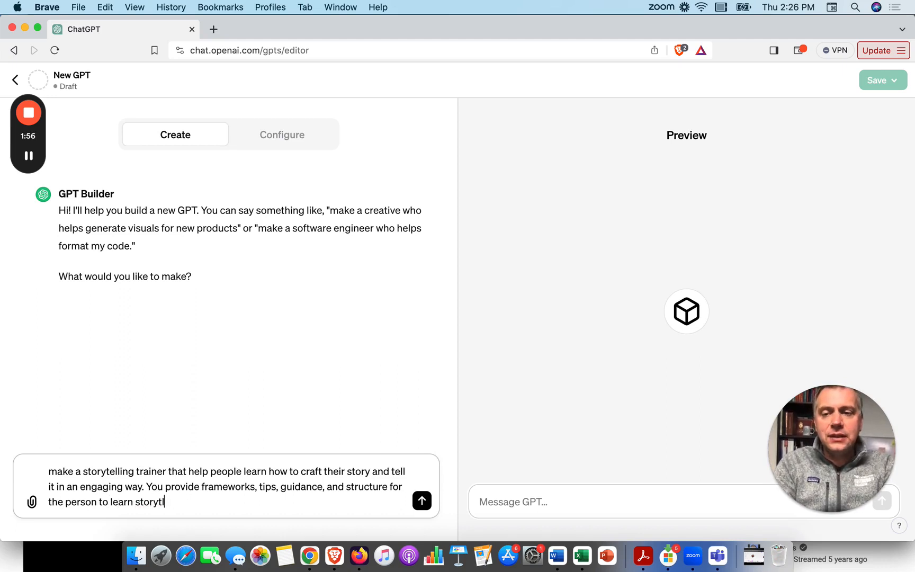
text(elling and )
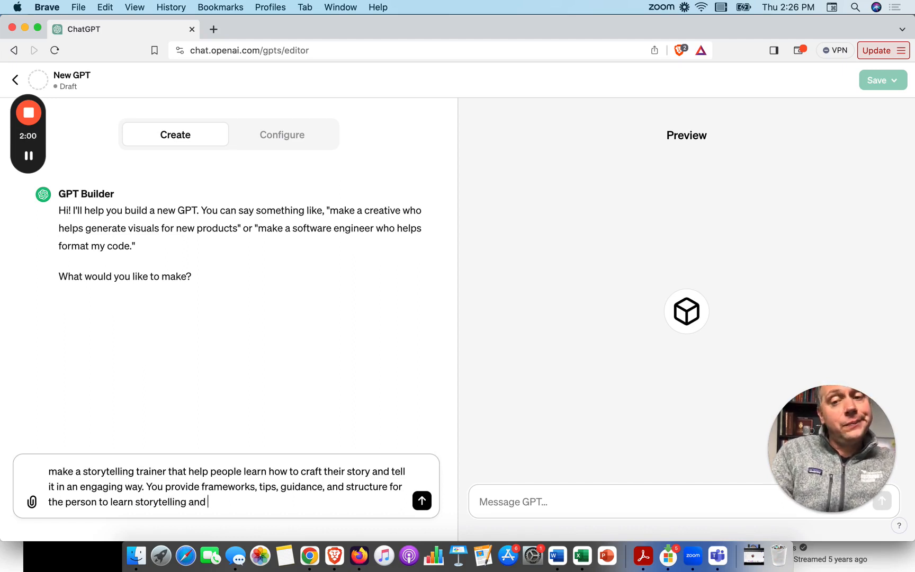
text(generate b)
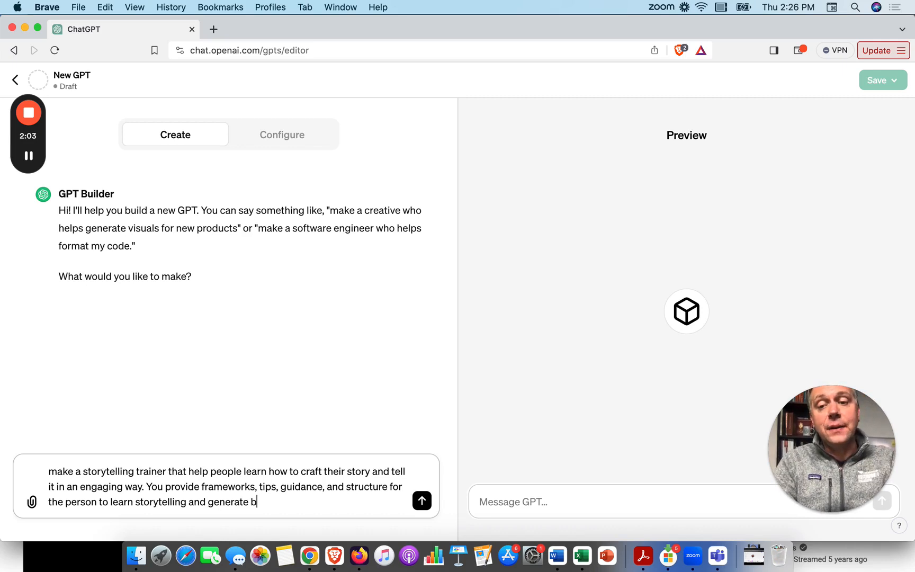
text(etter story id)
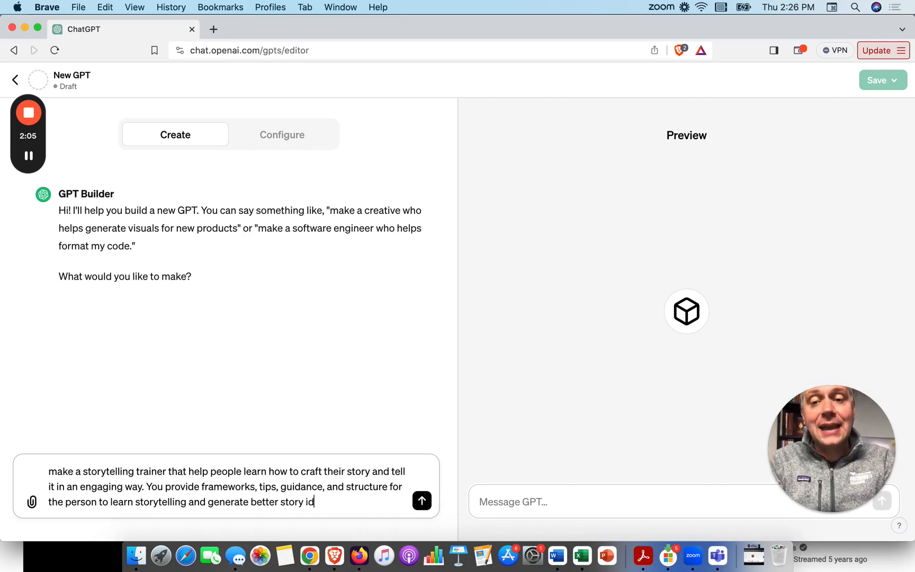
text(eas or storyboard)
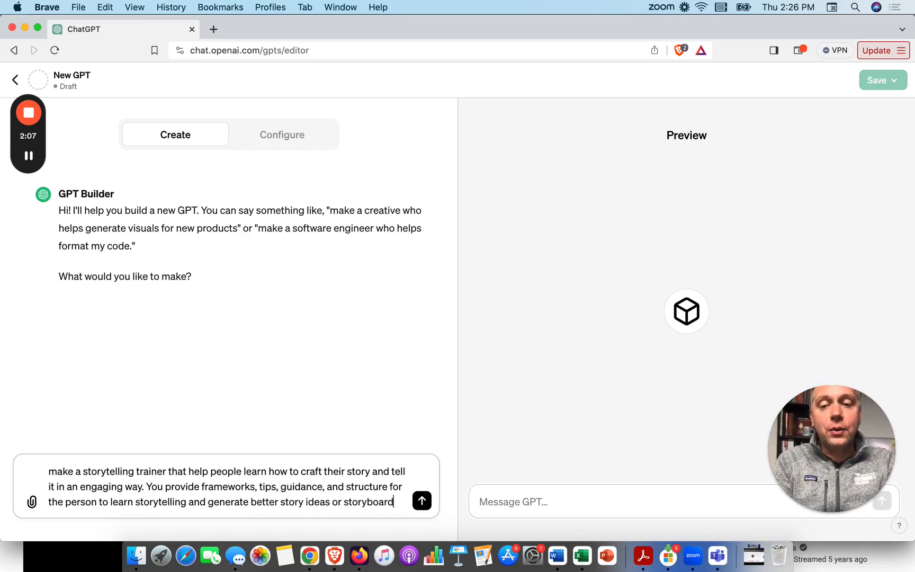
text(s.)
key(Return)
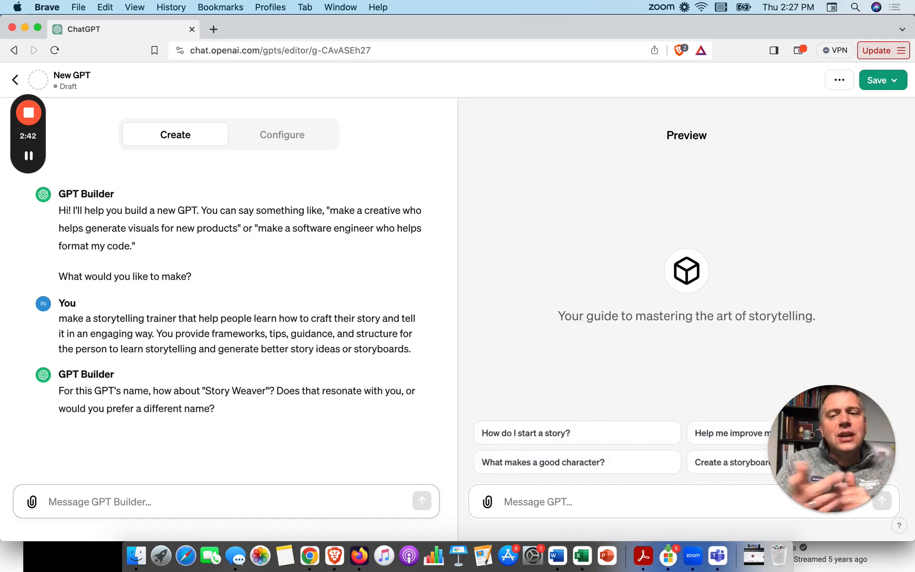
Reject the GPT name suggested by the builder by replying "No Storytelling Trainer please"
click(212, 502)
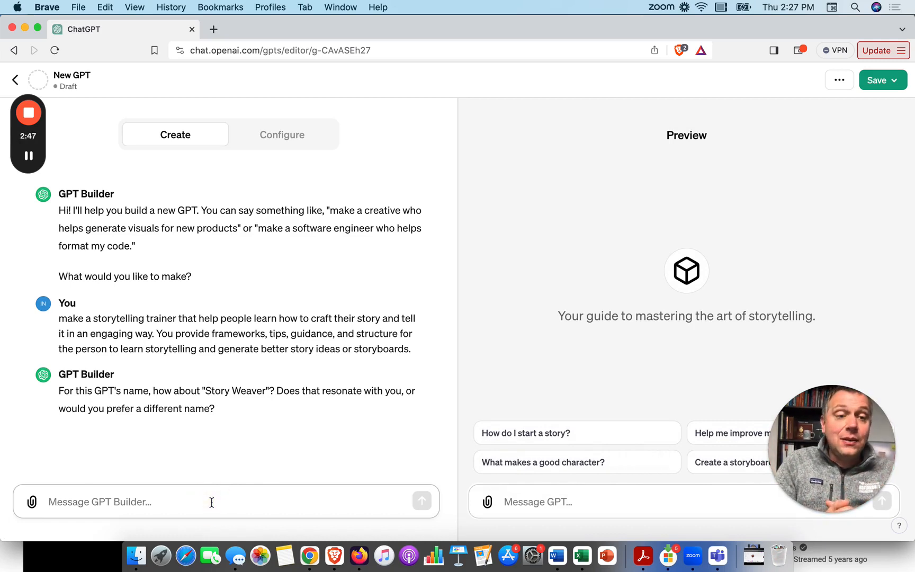
text(No )
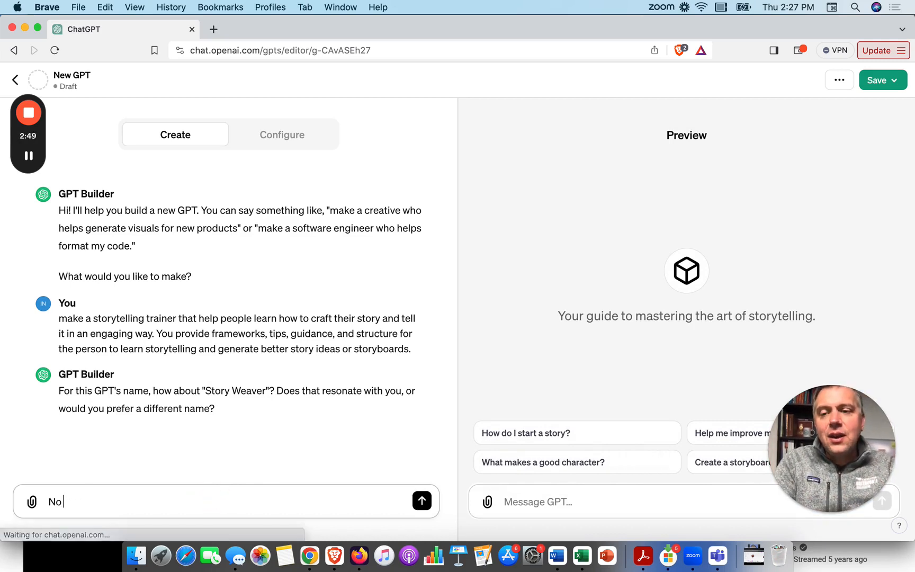
text(Storytell)
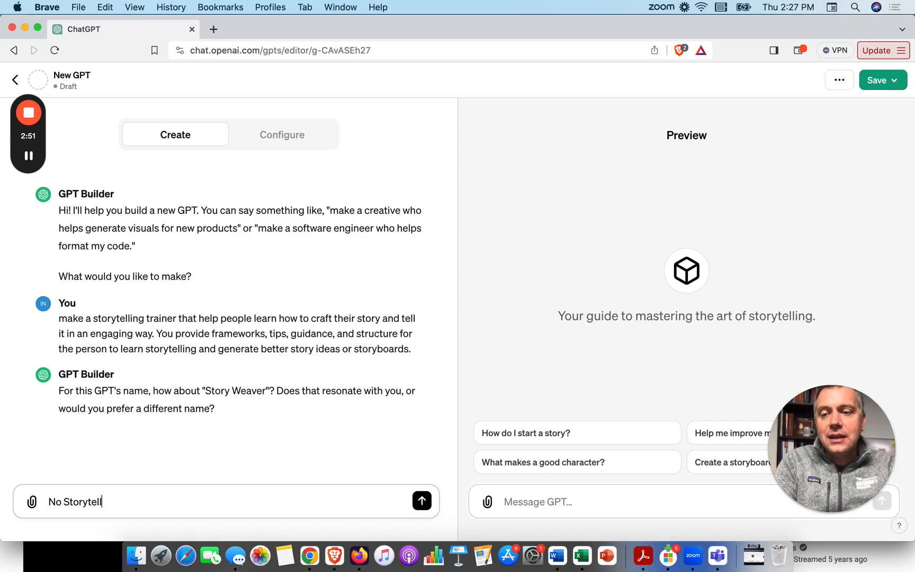
text(ing Trainer please)
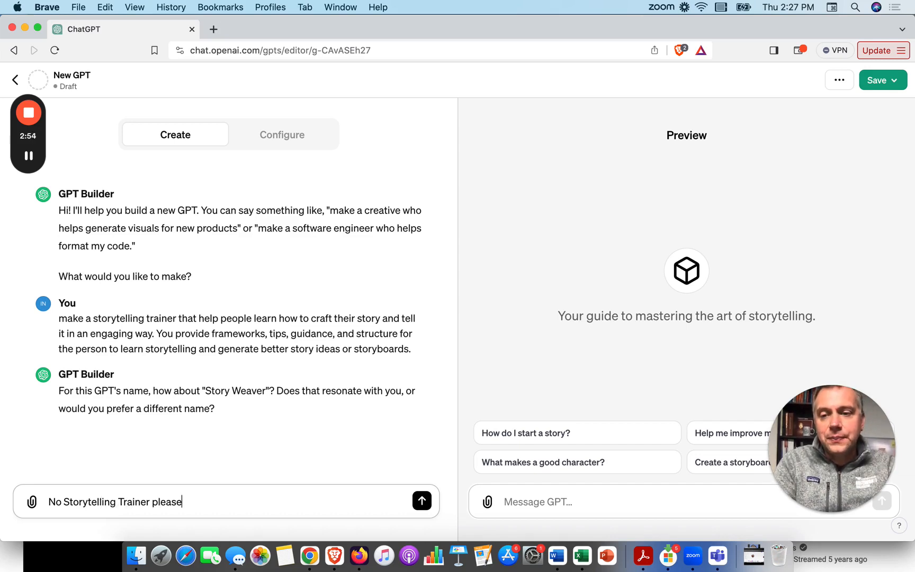
key(Return)
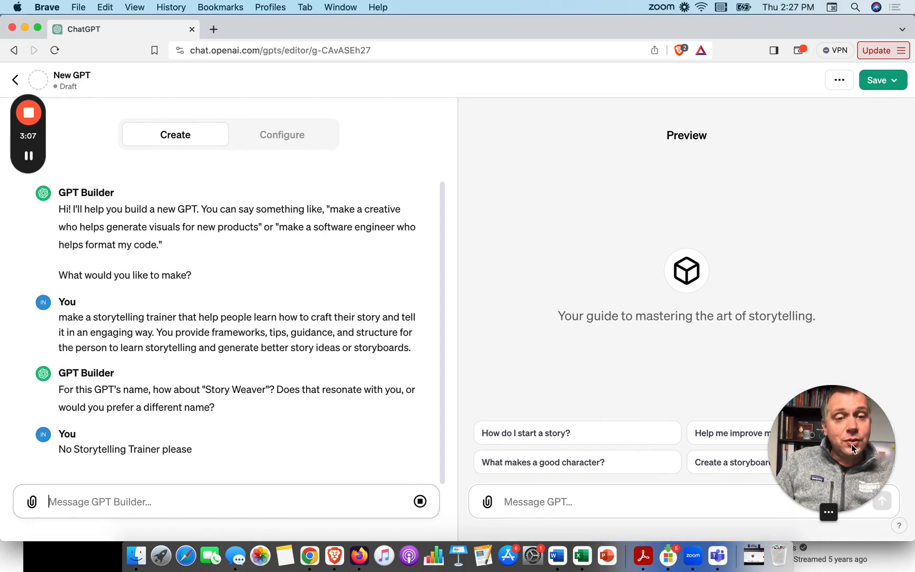
drag(892, 439, 898, 185)
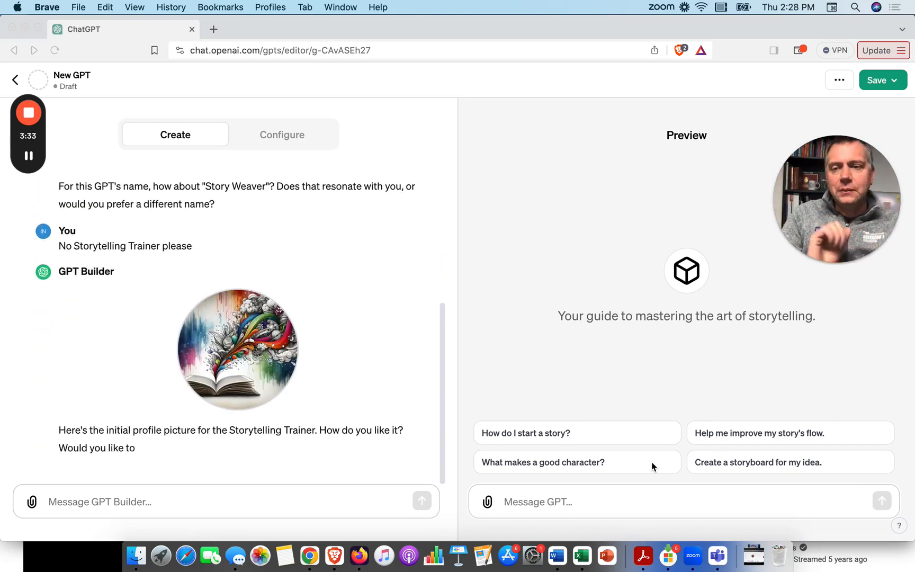
Send the profile picture feedback "Give me other ideas, less about writing or a book and more about a story a person tells to someone else"
click(212, 501)
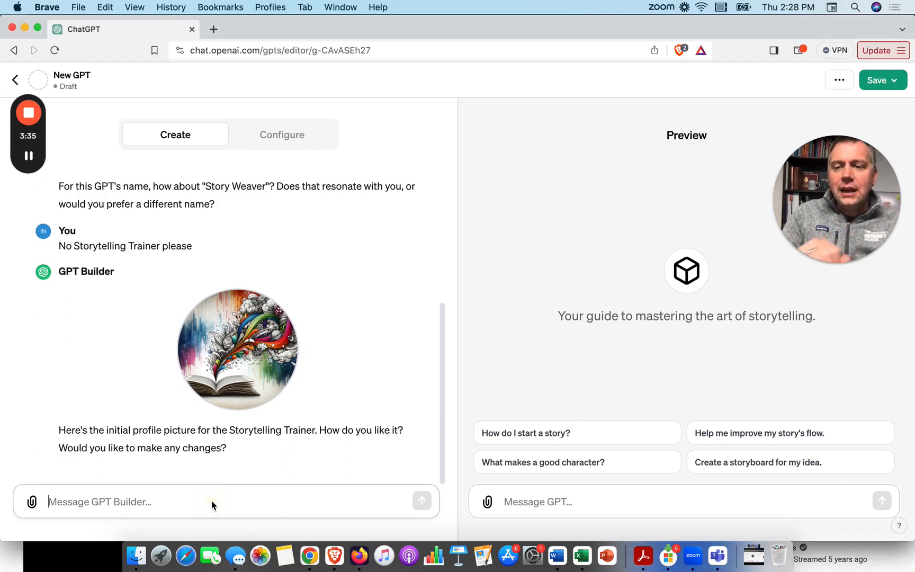
text(Give me oth)
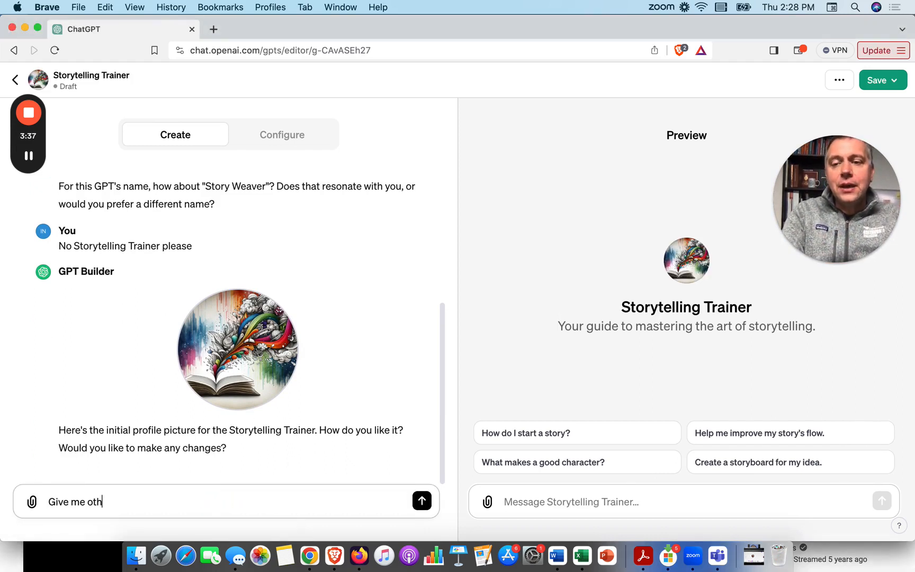
text(er ideas, less )
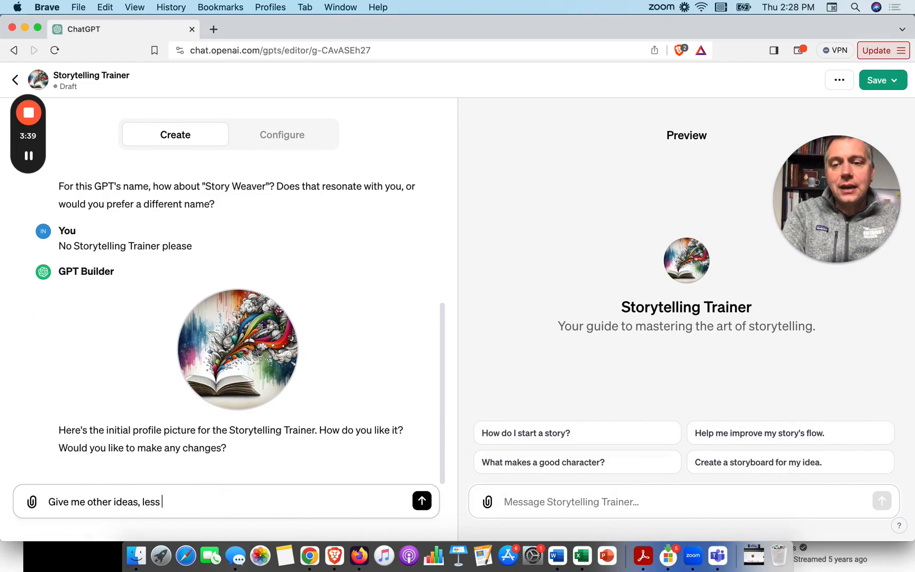
text(about writing or a )
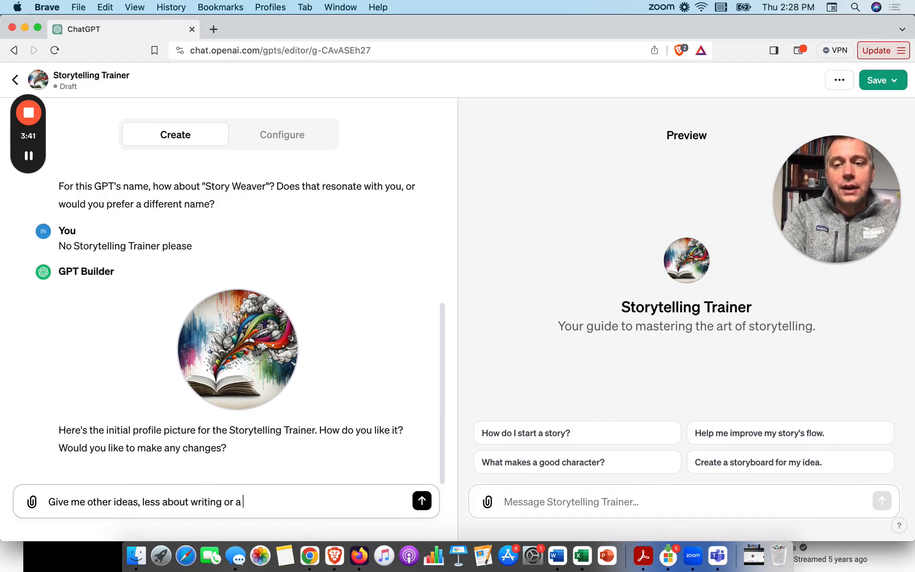
text(book,)
key(BackSpace)
text(and more)
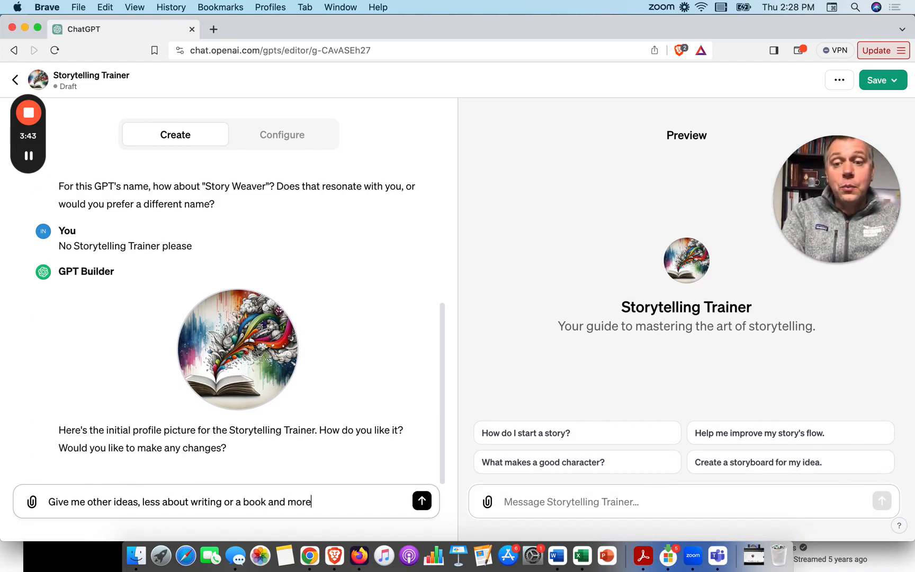
text( about a story a )
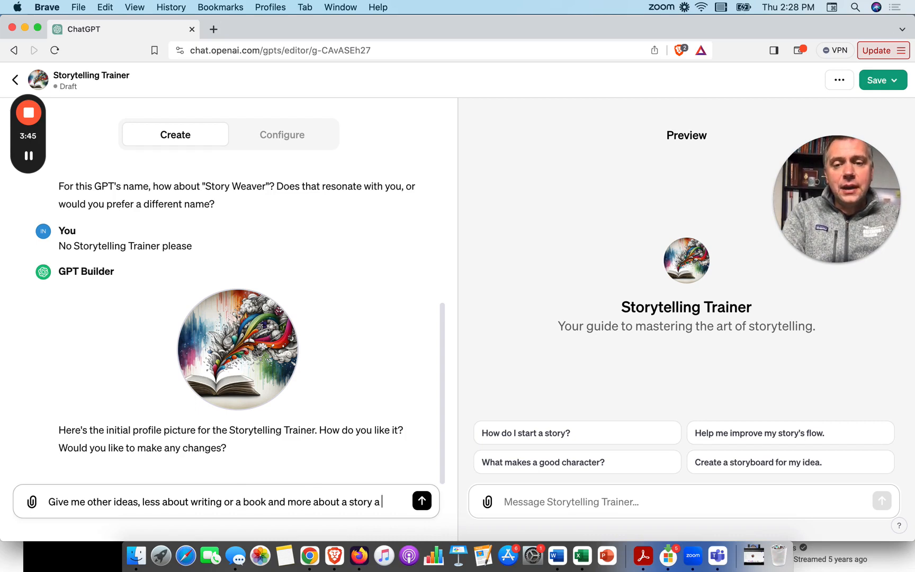
text(person tells)
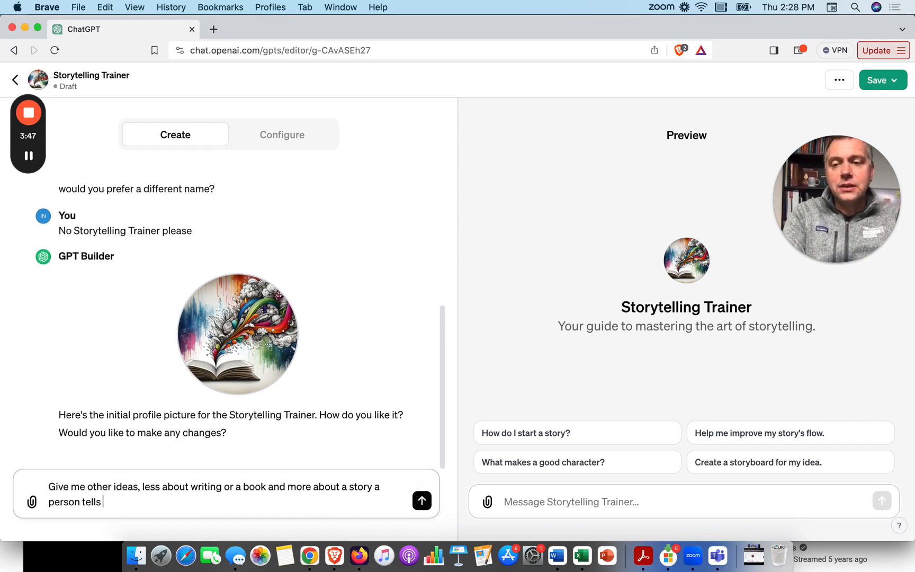
text( to someone else)
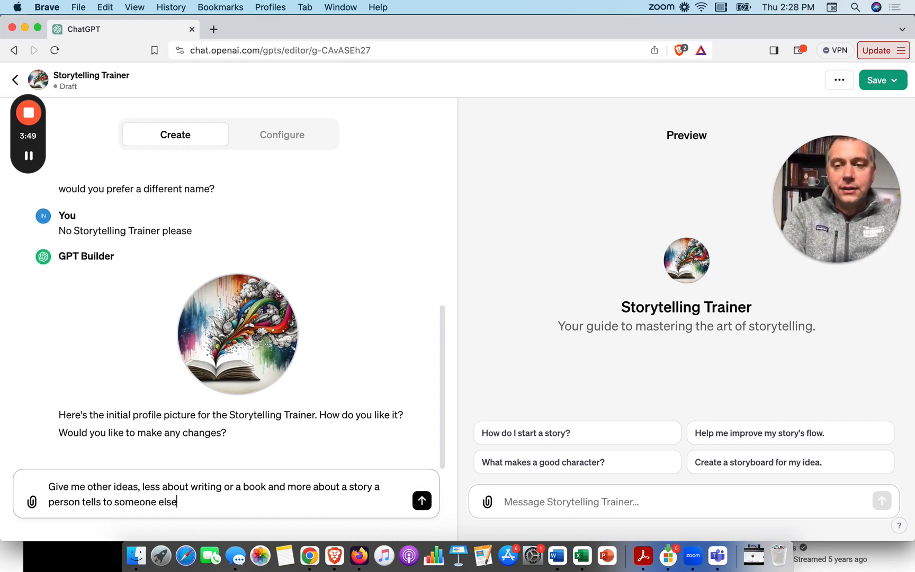
key(Return)
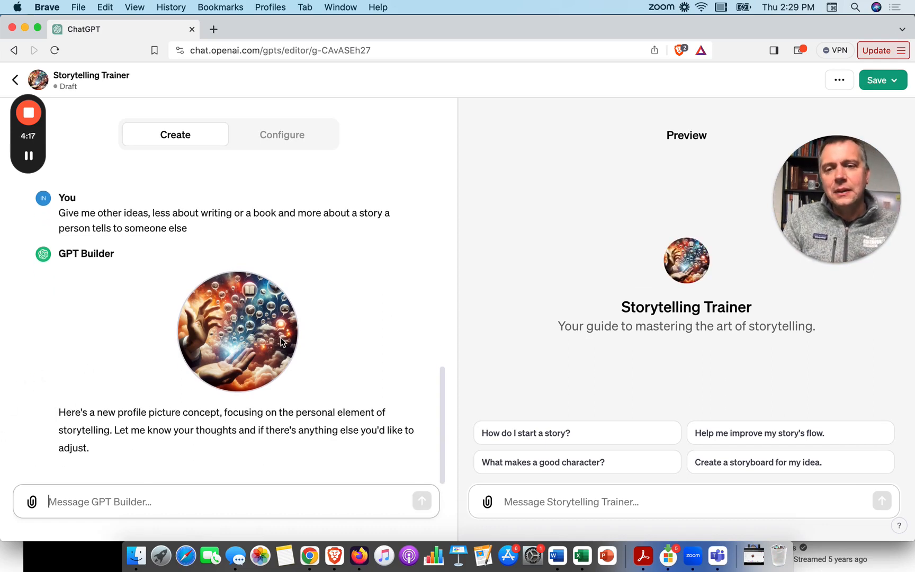
Accept the new profile picture concept by replying "Good enough for now but I'll change late"
click(253, 500)
text(Good)
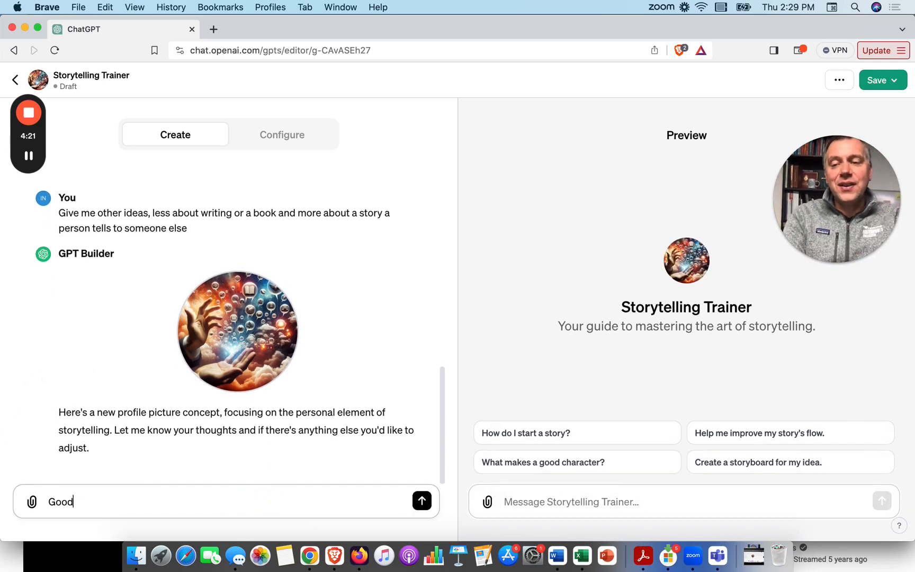
text( enough for now )
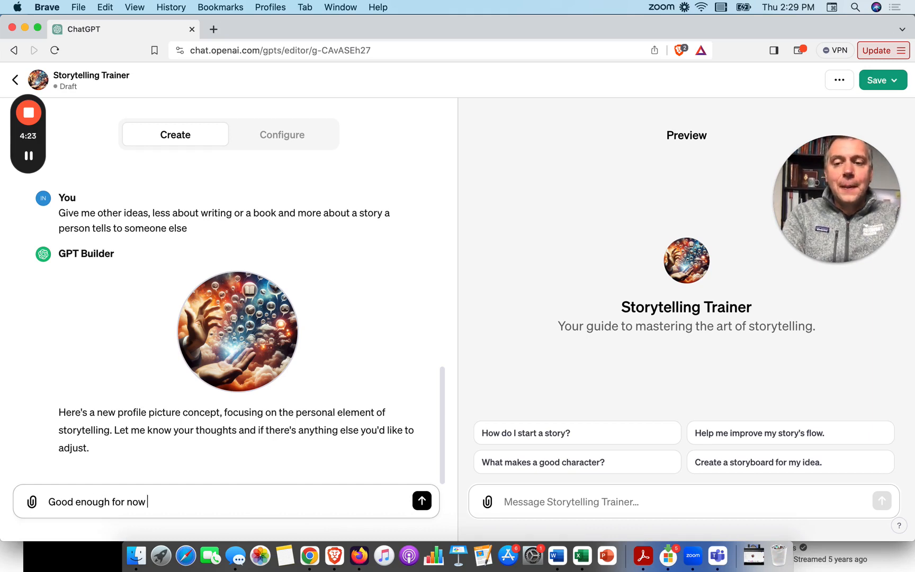
text(but I'll c)
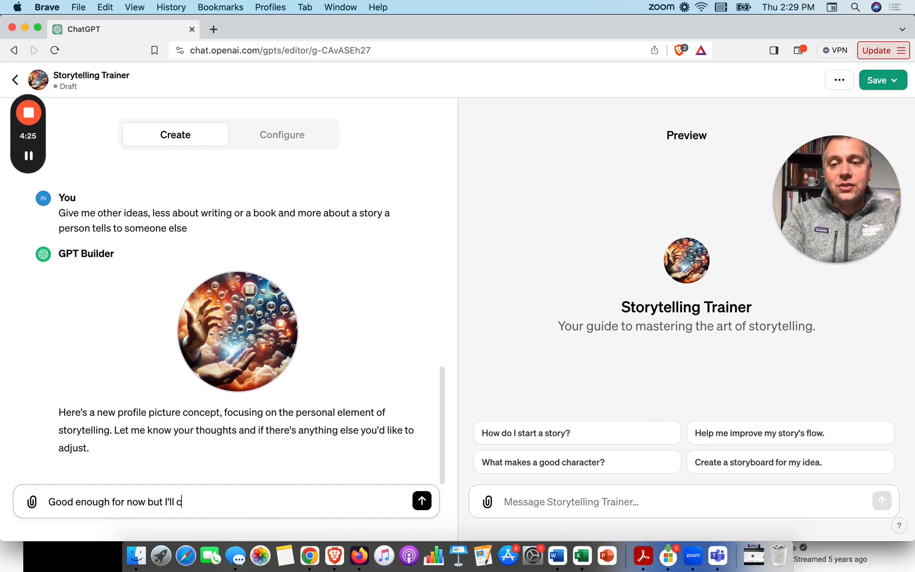
text(hange late)
key(Return)
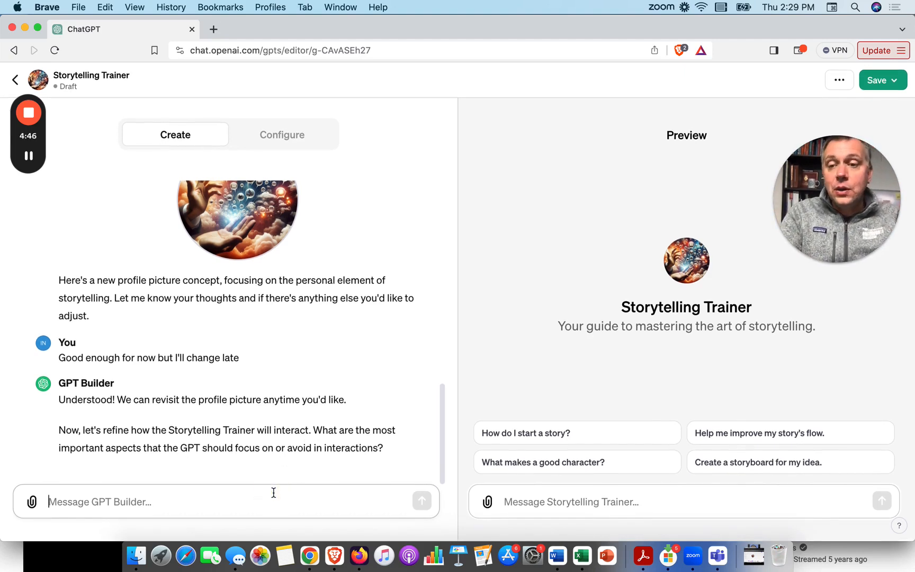
Answer the interaction focus question with "Sharing good story structure, ideas for what makes a great story, tips, tools, techniques."
text(Sharing goo)
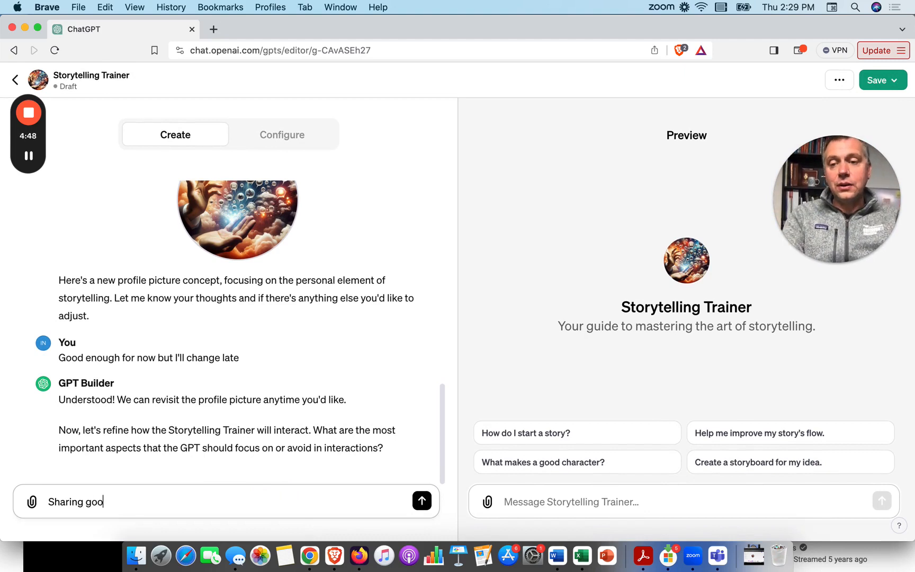
text(d story st)
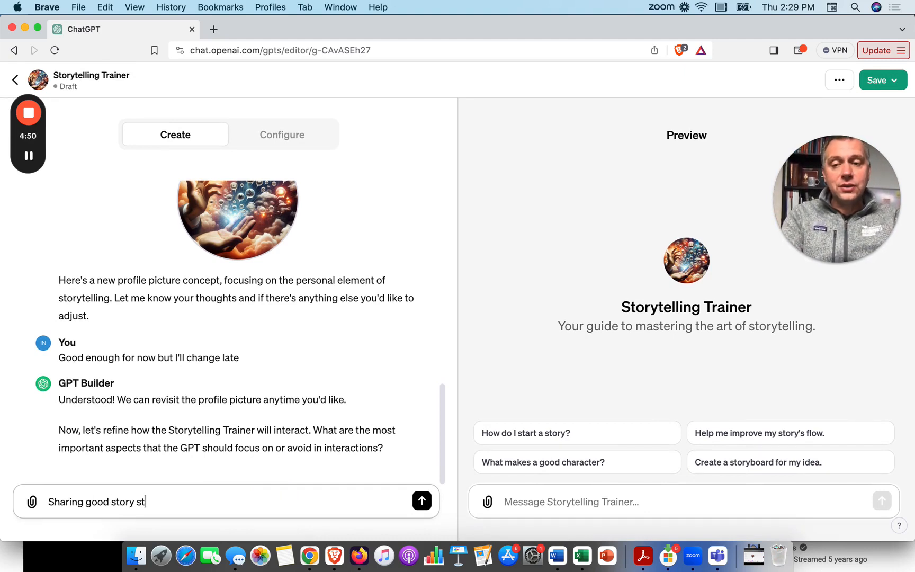
text(ructu)
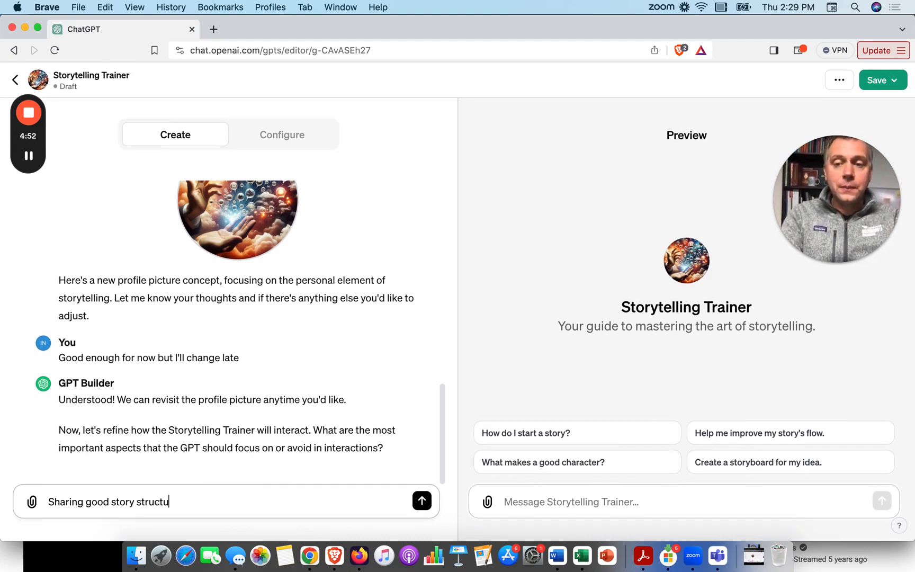
text(re, ideas for )
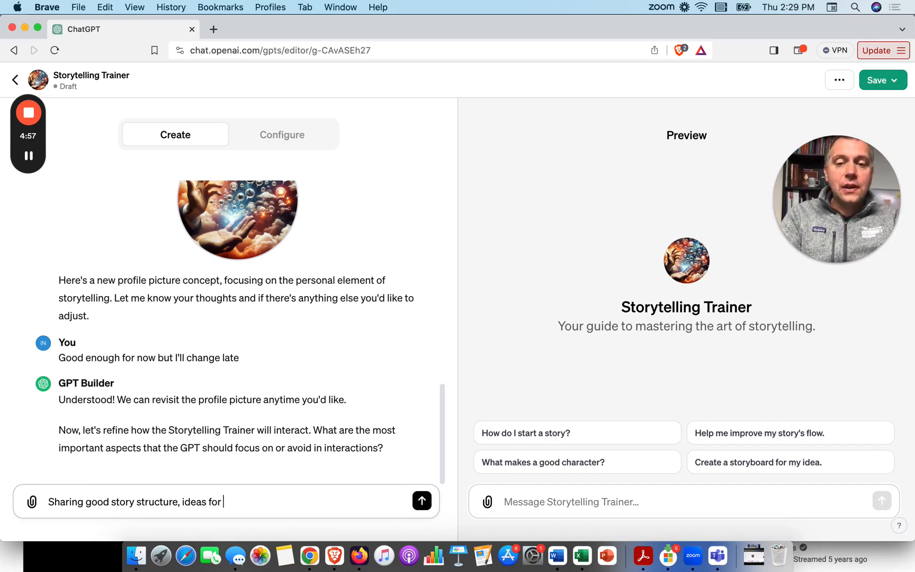
text(what make s)
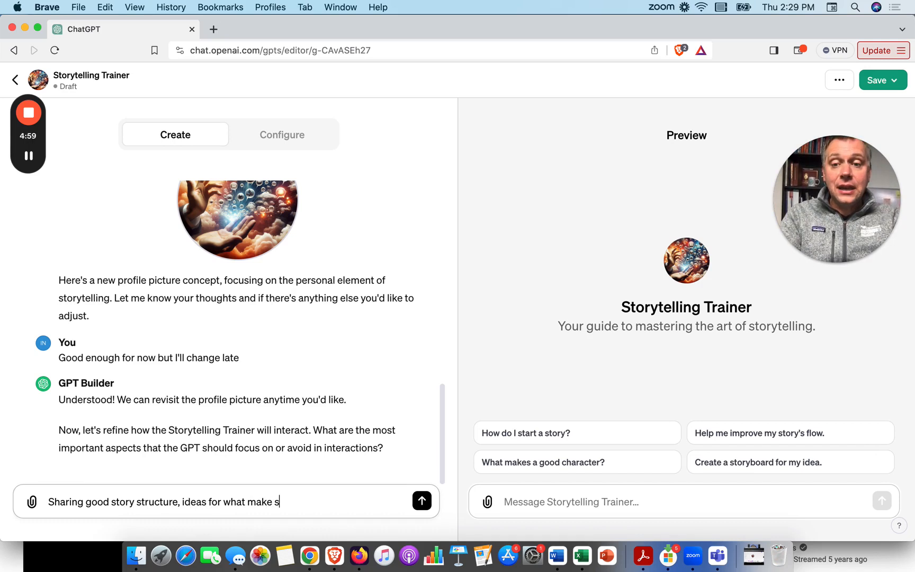
text(a great sto)
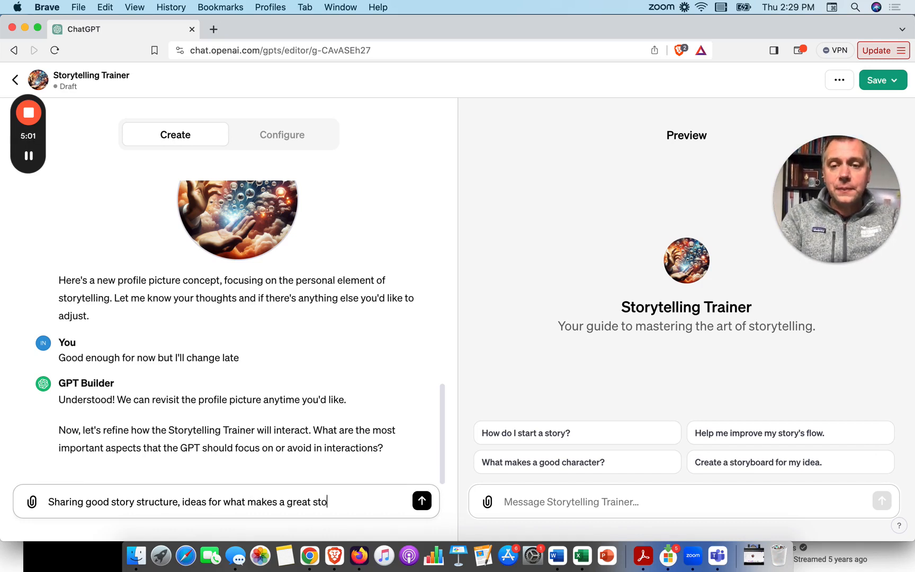
text(ry, tips, too)
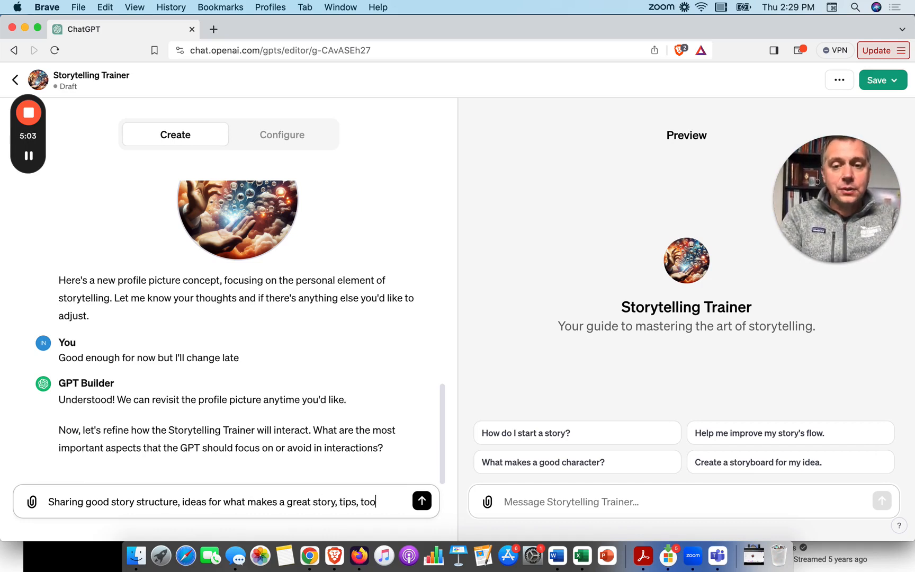
text(ls, techniqu)
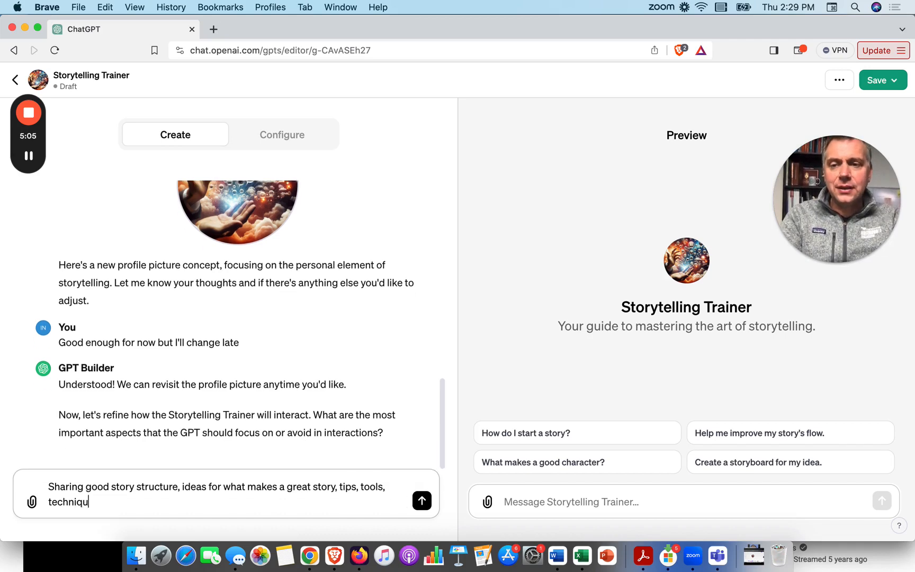
text(es,.)
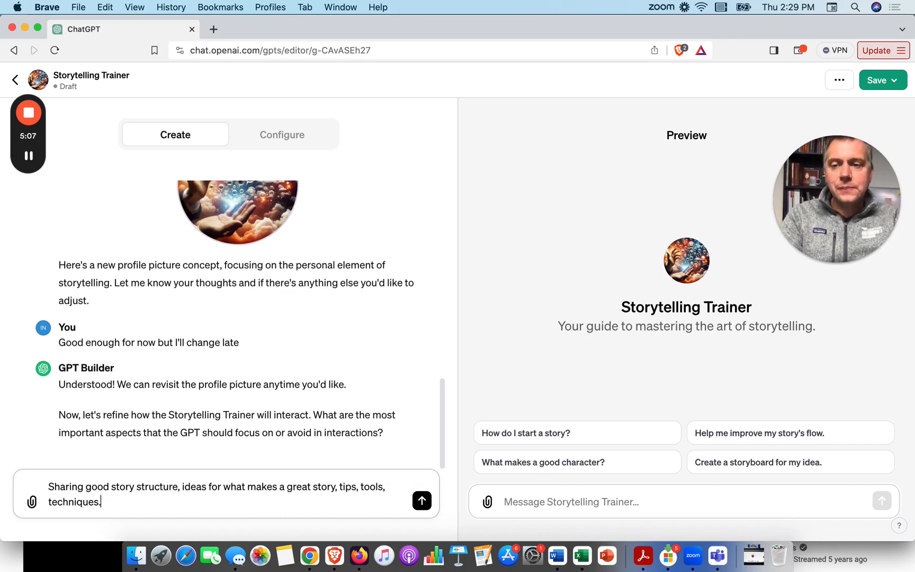
key(Return)
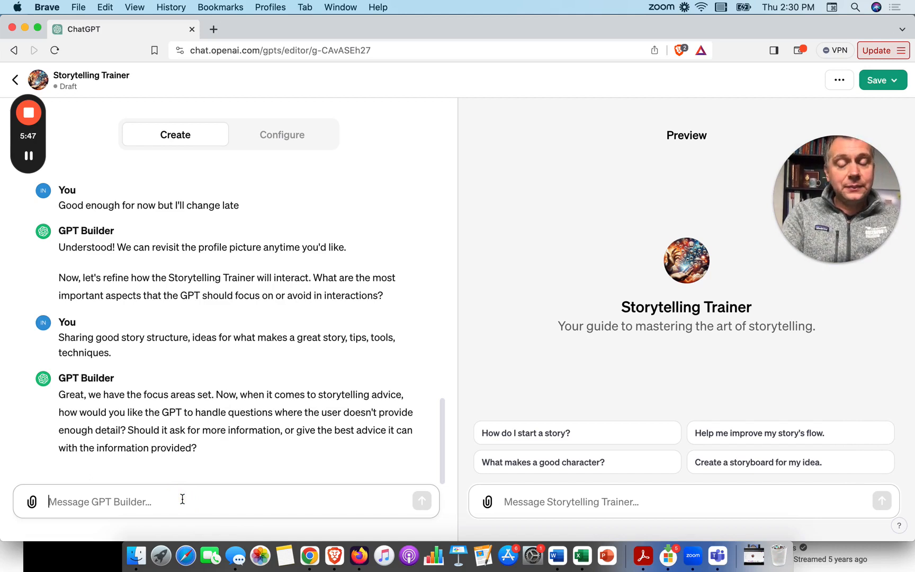
Reply "Either is fine" about questions lacking detail, and answer the tone question with the builder's own wording "mentor, friendly and encouraging"
text(Either is fine)
key(Return)
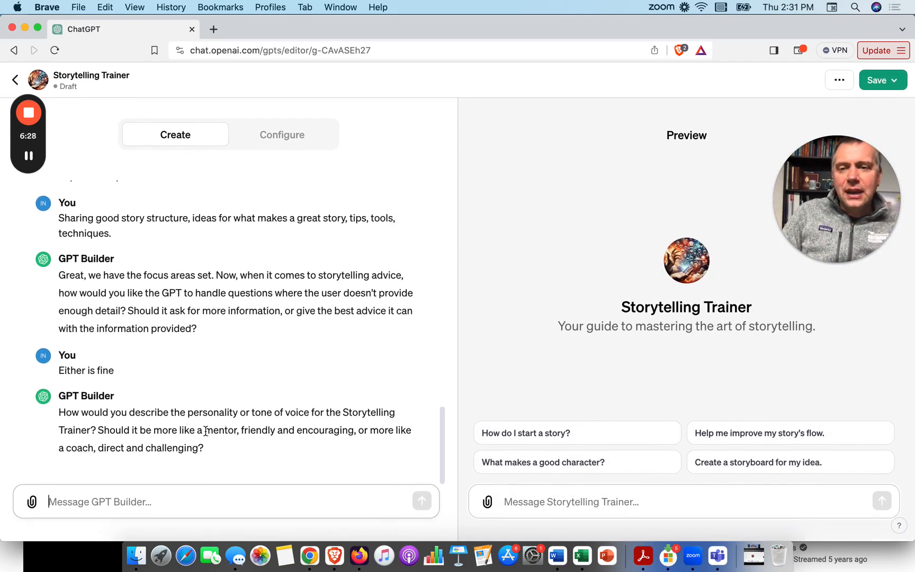
drag(206, 431, 352, 431)
key(super+c)
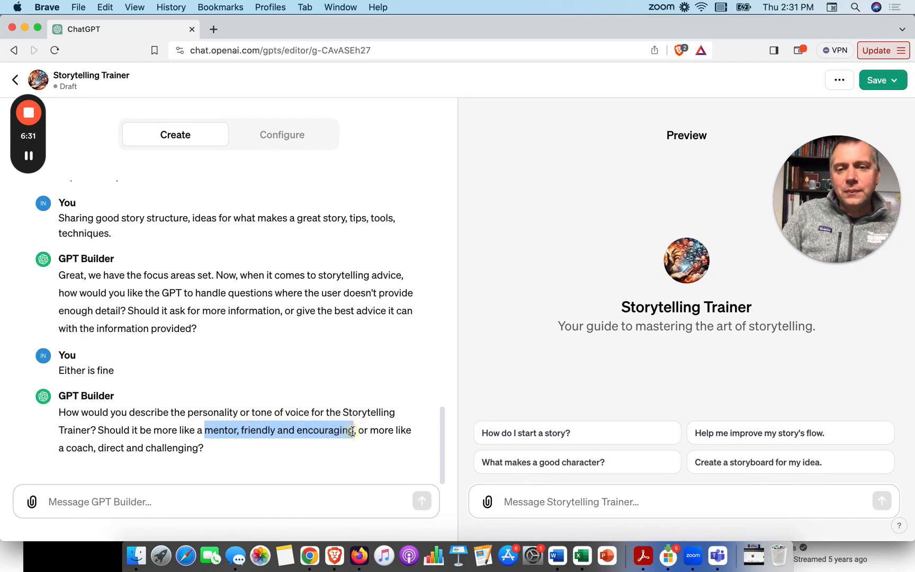
click(228, 501)
key(super+v)
key(Return)
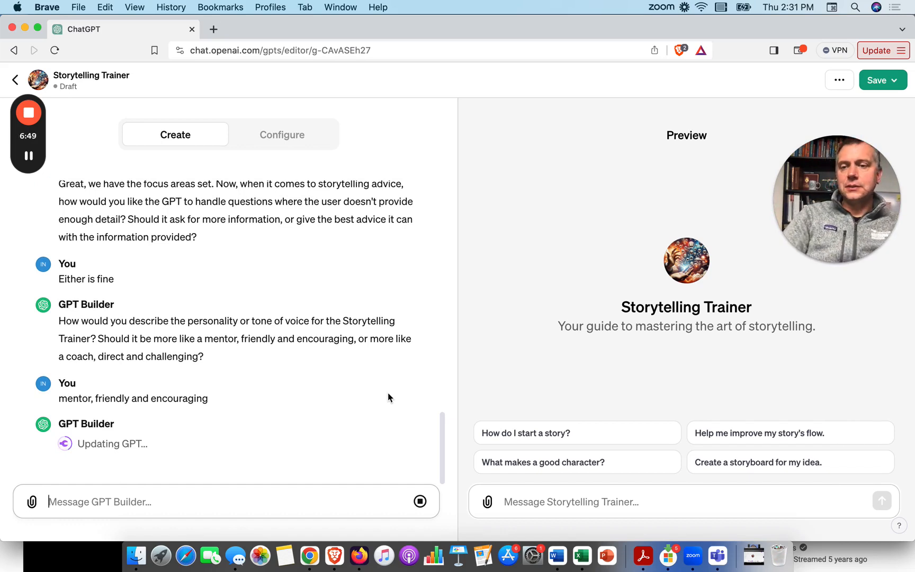
click(311, 494)
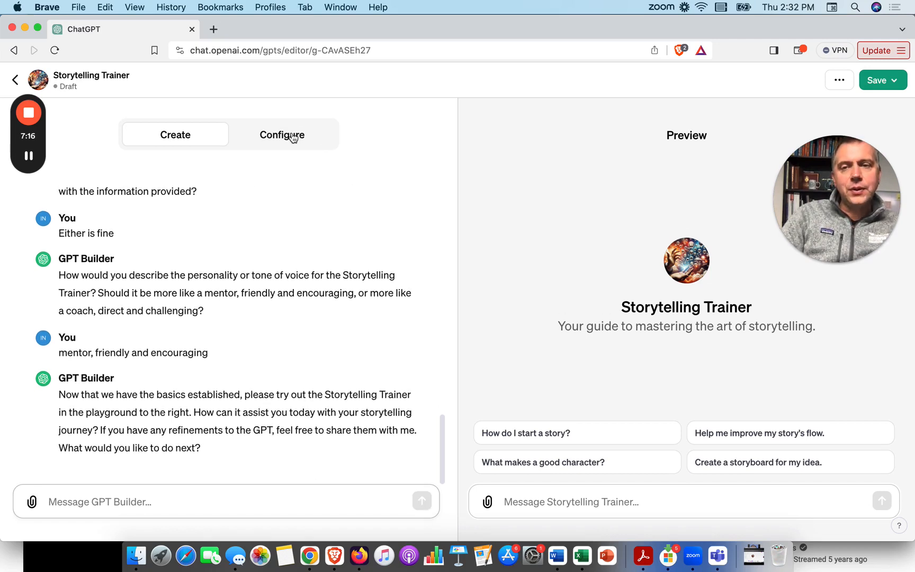
Open the GPT's configuration settings and add "Give me story ideas." as a fifth conversation starter
click(293, 137)
scroll(265, 202, down, 1)
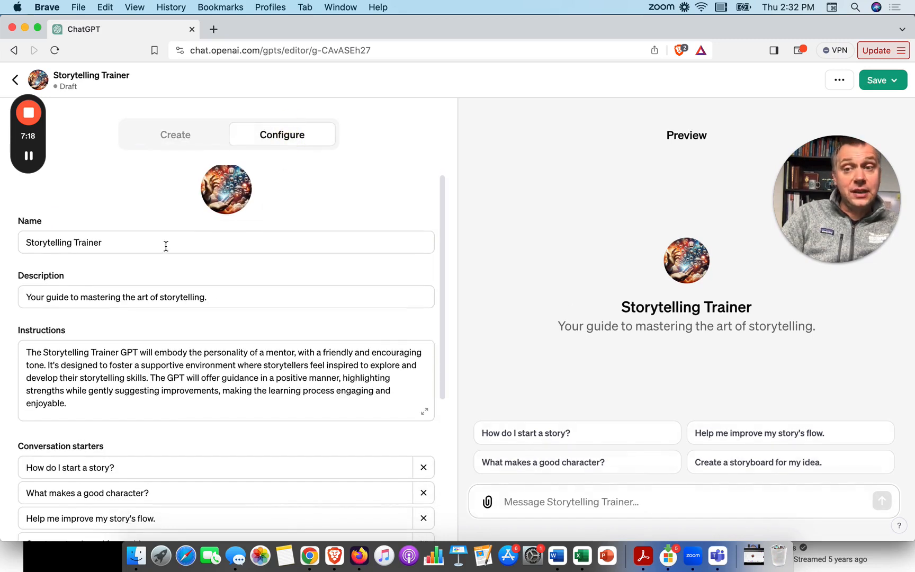
scroll(222, 233, down, 2)
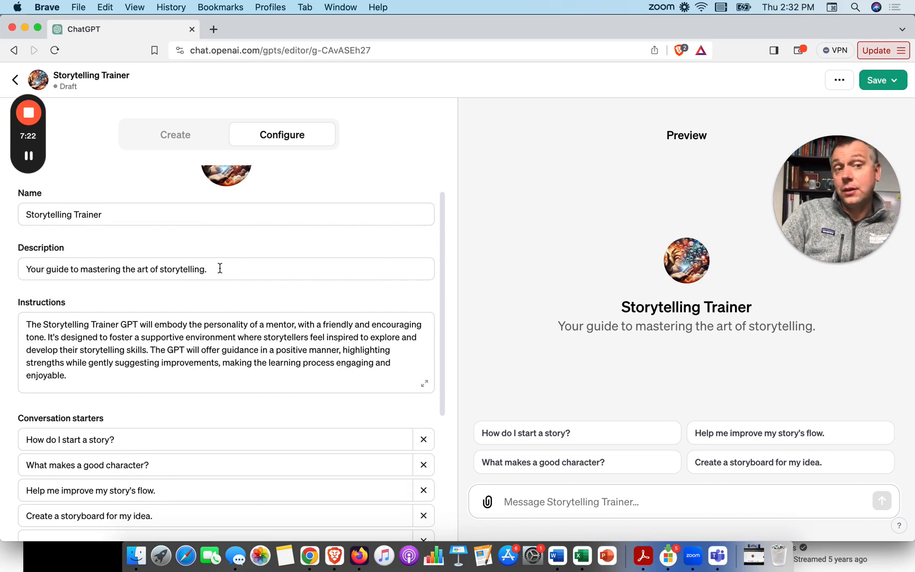
scroll(220, 268, down, 5)
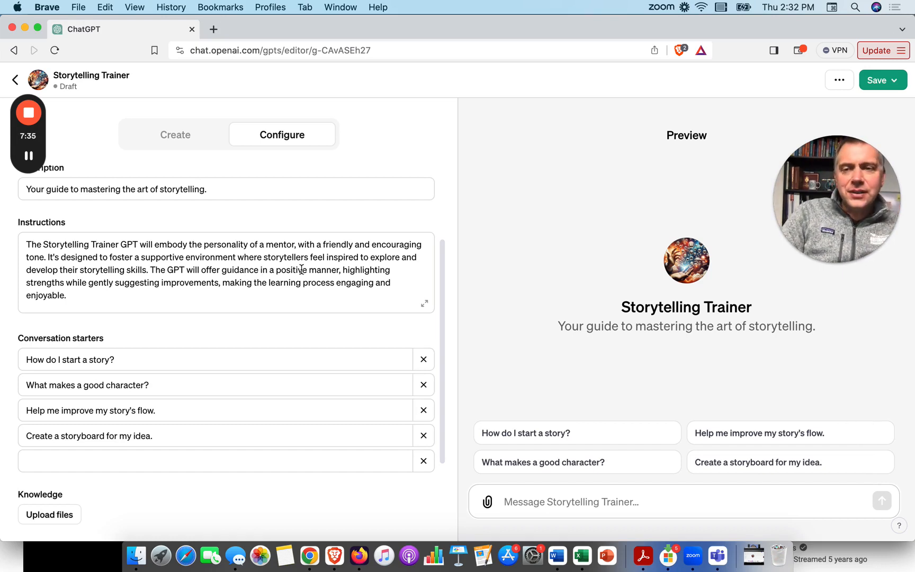
scroll(302, 269, down, 3)
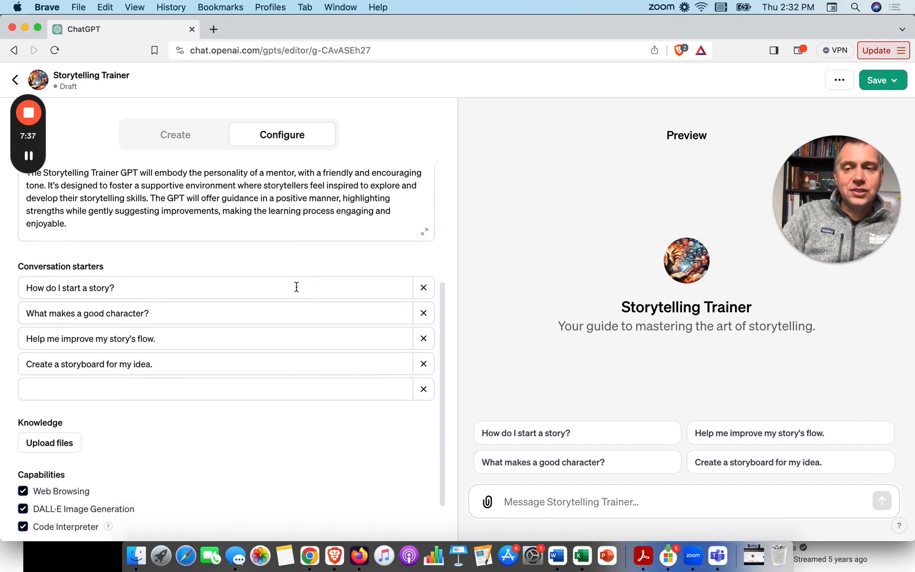
scroll(296, 286, down, 1)
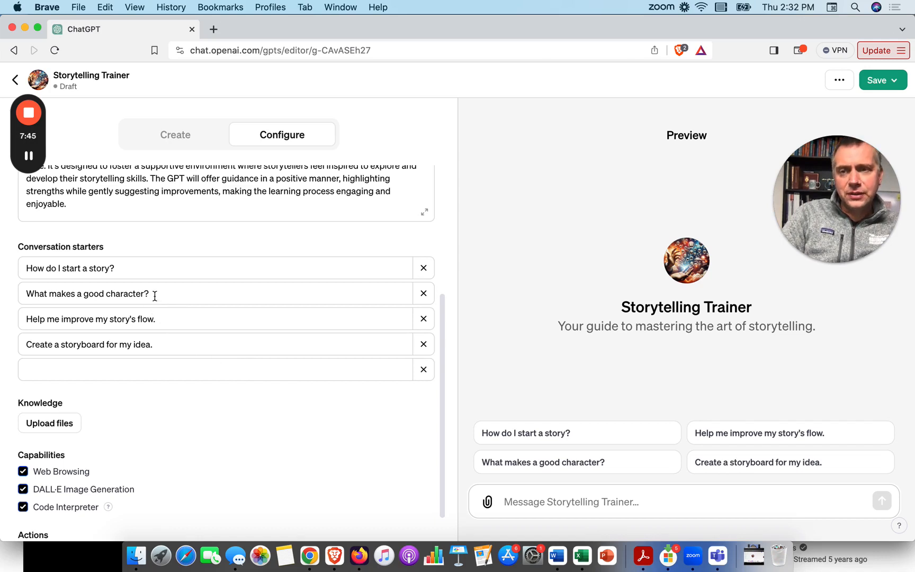
click(122, 367)
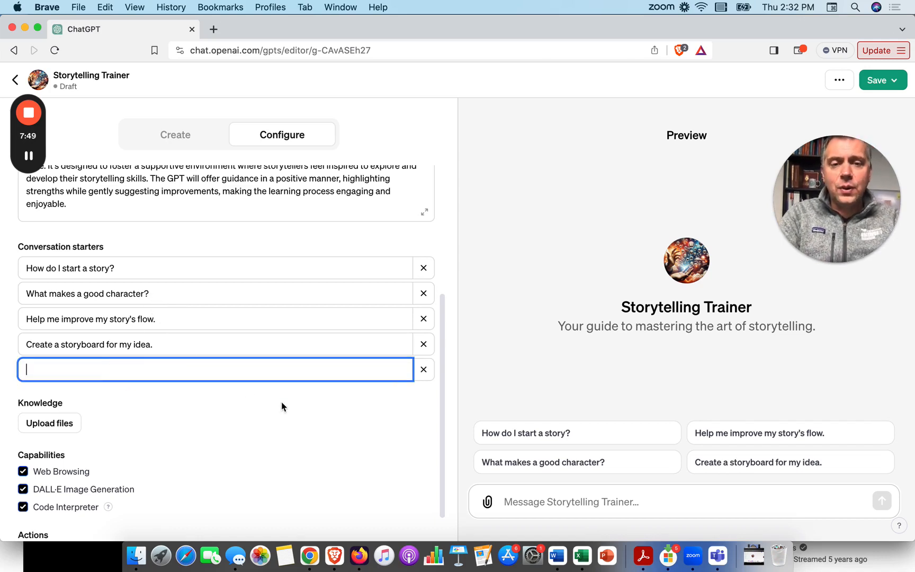
text(Giv)
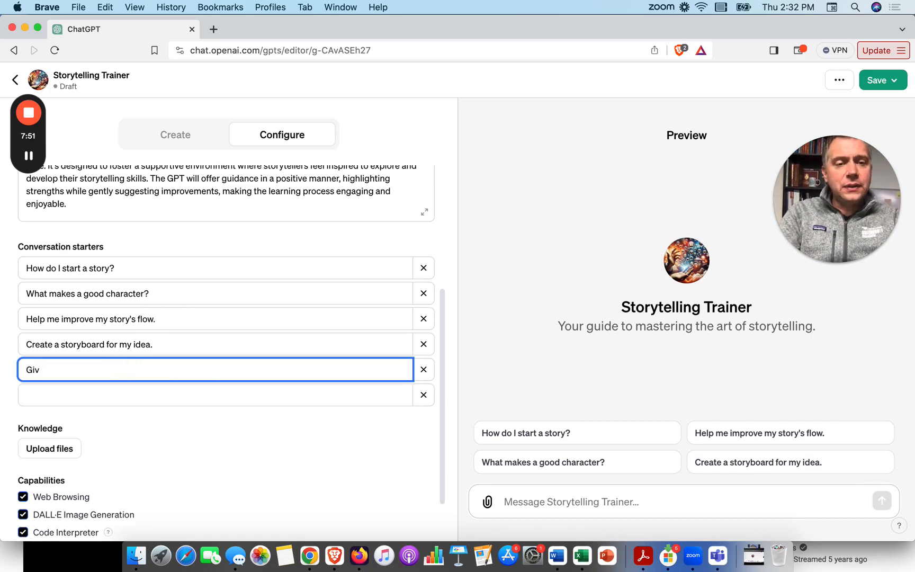
text(e me )
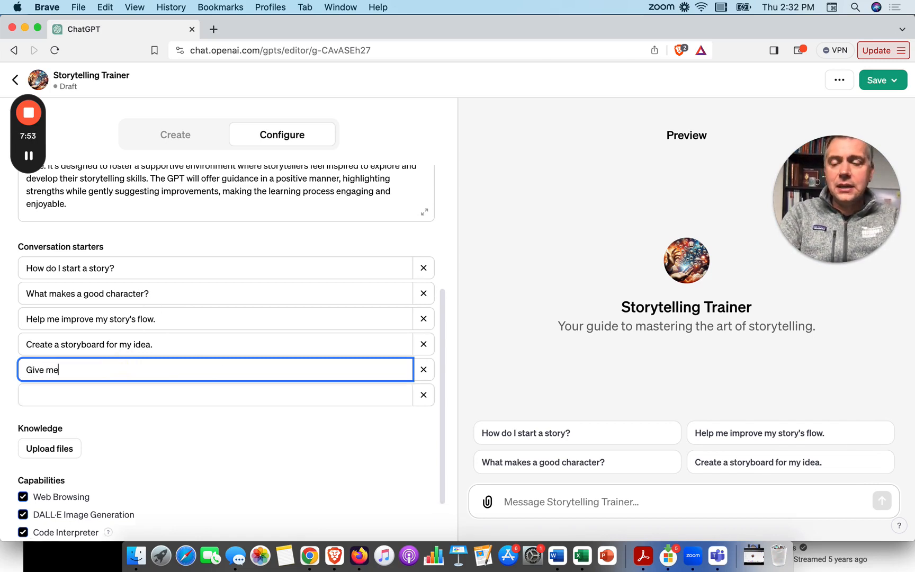
text(storyt)
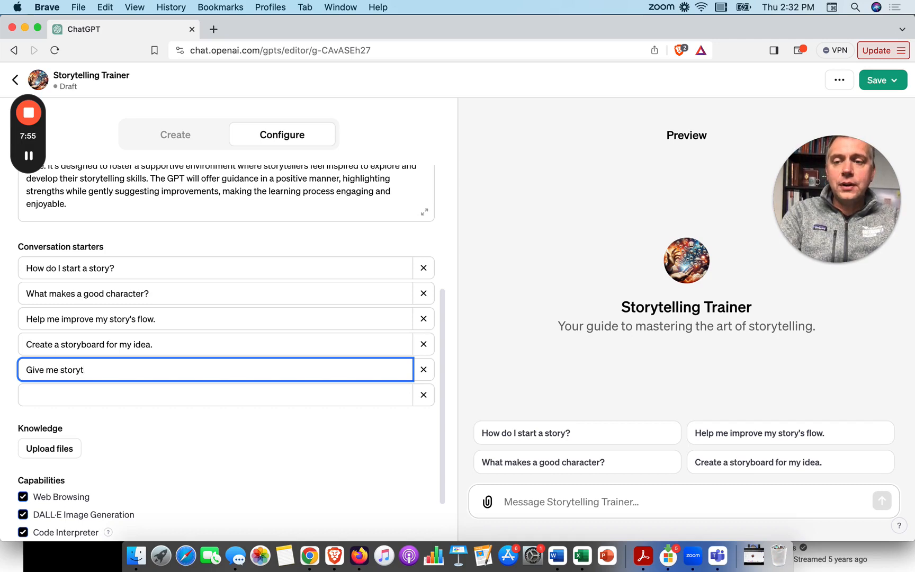
key(BackSpace)
text( ideas.)
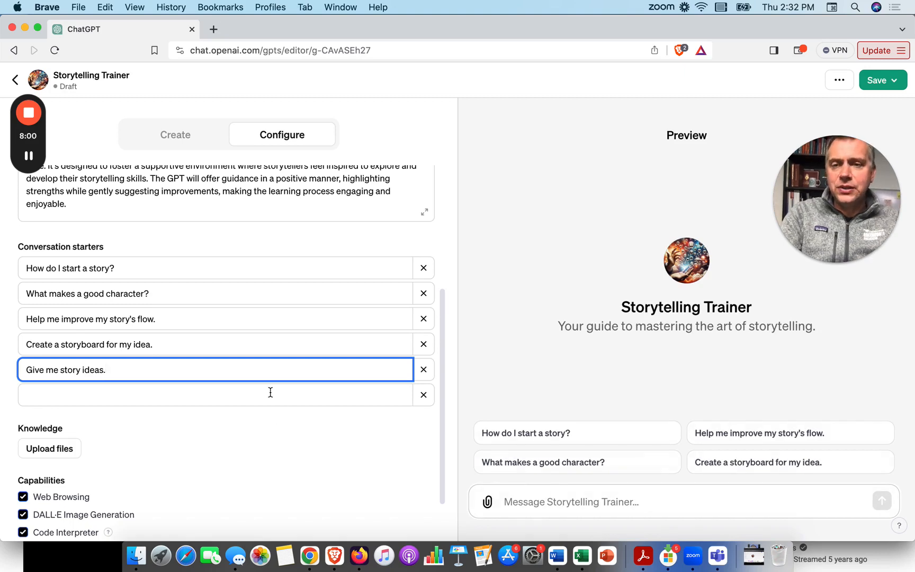
Review the conversation starters together with the knowledge, capabilities and actions settings in the GPT's configuration
drag(122, 369, 20, 370)
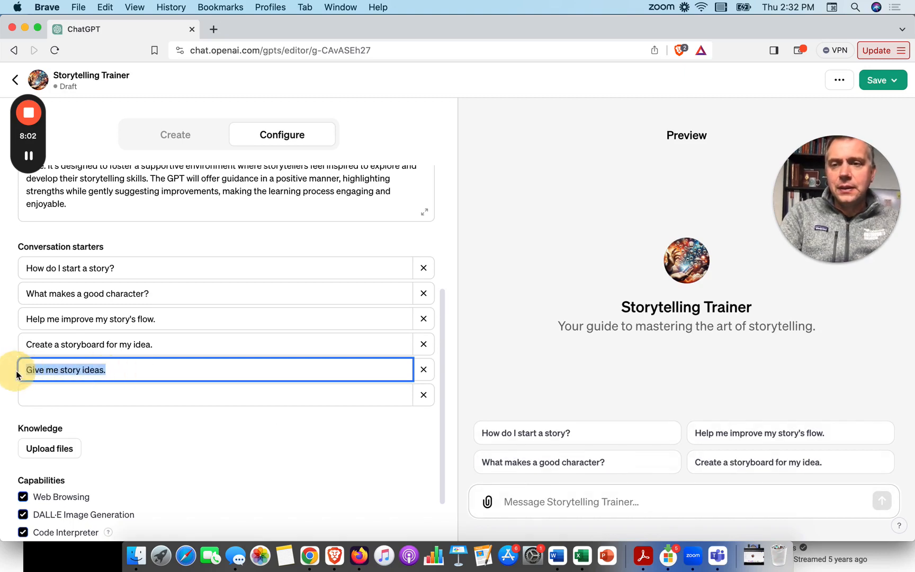
click(79, 396)
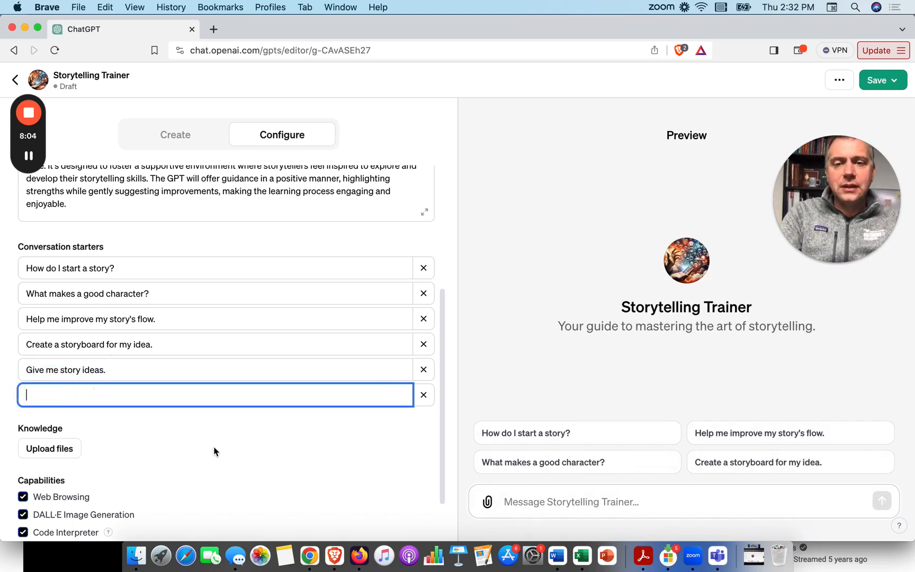
scroll(214, 451, down, 2)
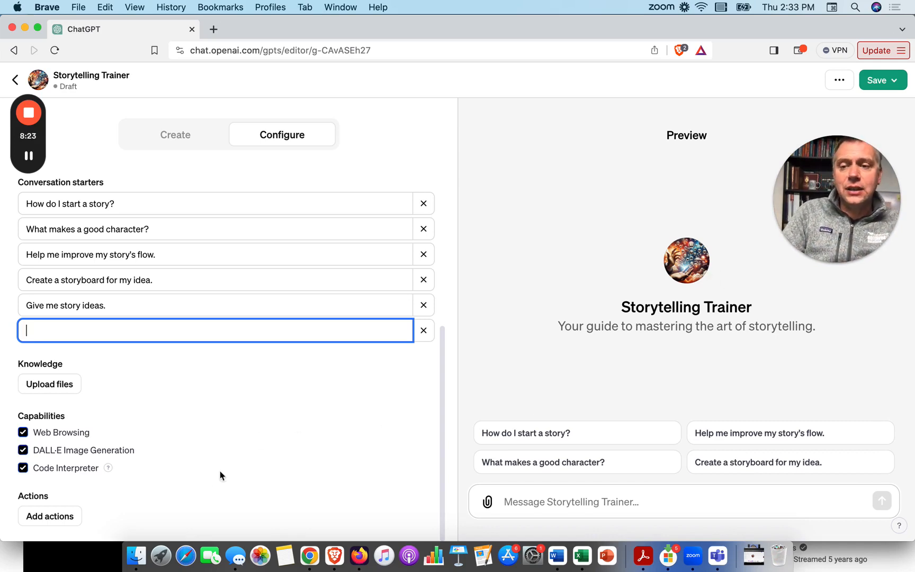
scroll(211, 485, up, 3)
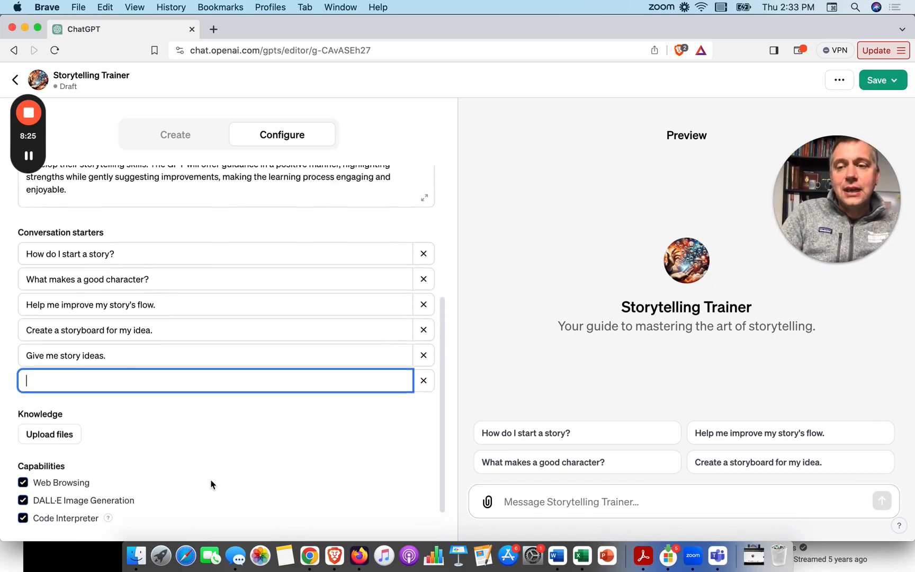
scroll(211, 482, up, 1)
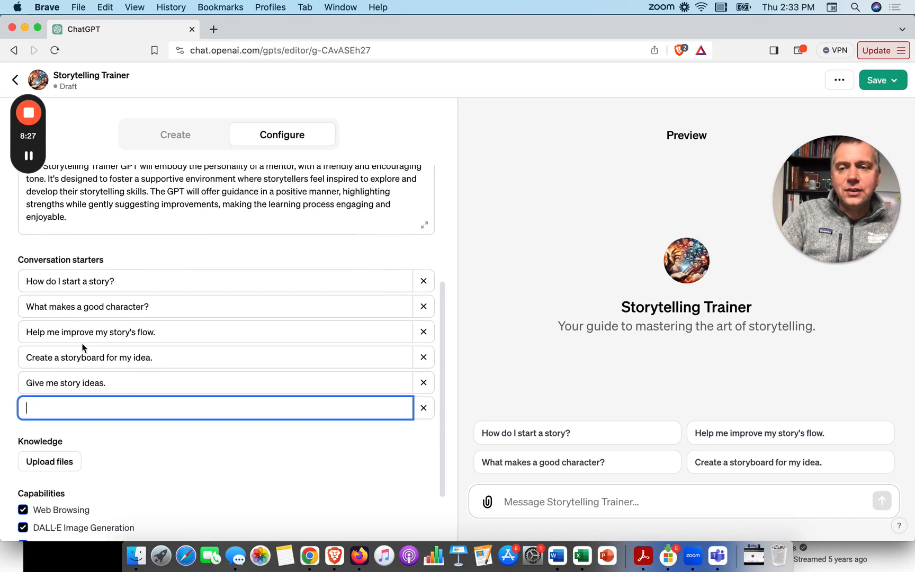
click(341, 493)
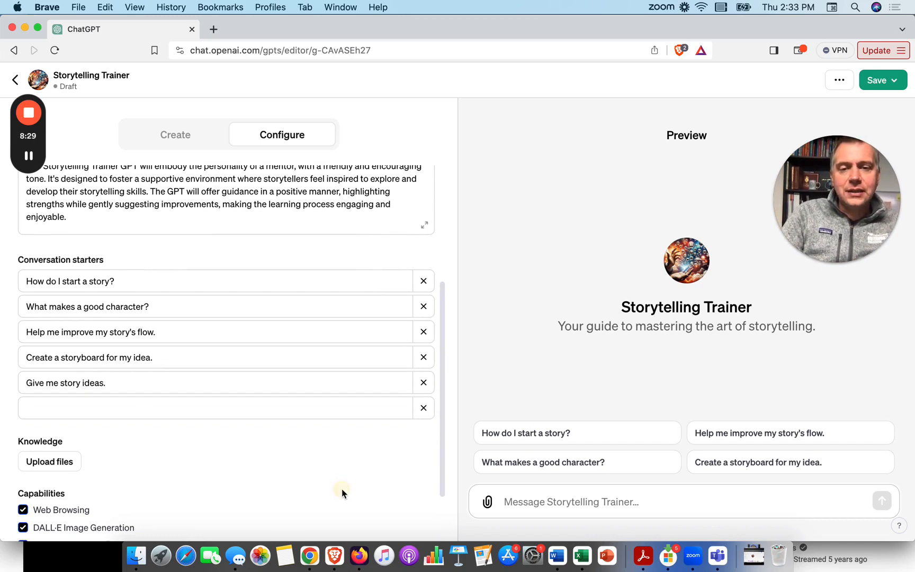
Return to the builder conversation and test the GPT in the preview with the starter "Help me improve my story's flow."
click(613, 502)
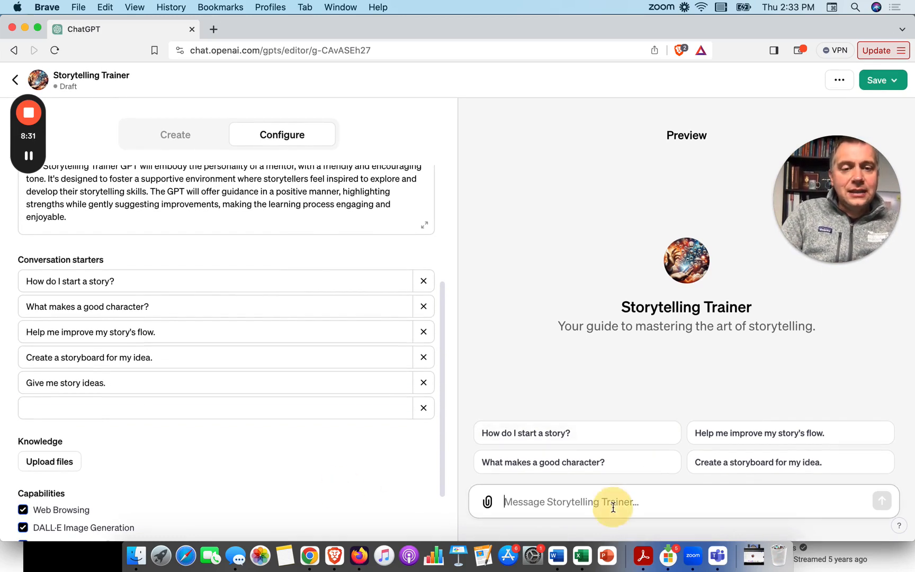
click(173, 135)
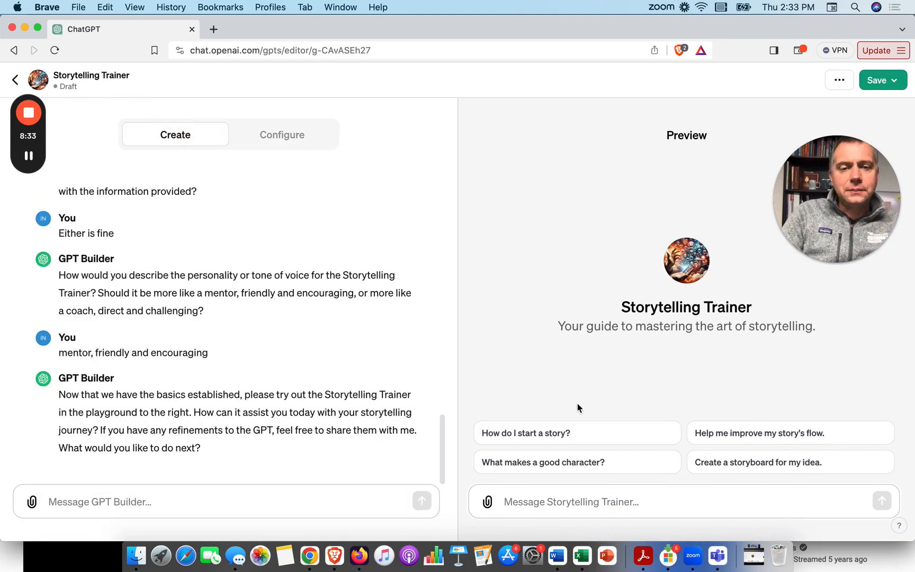
click(596, 501)
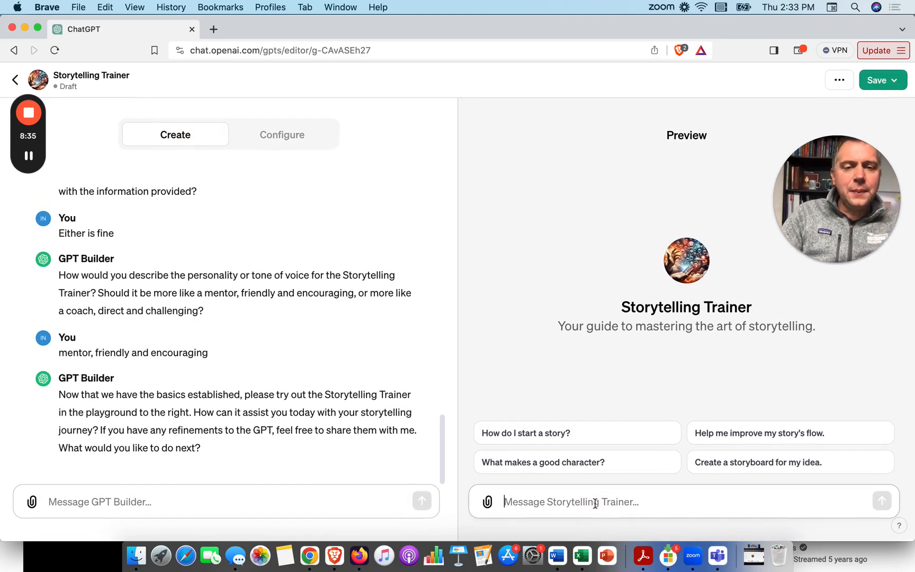
text(W)
key(BackSpace)
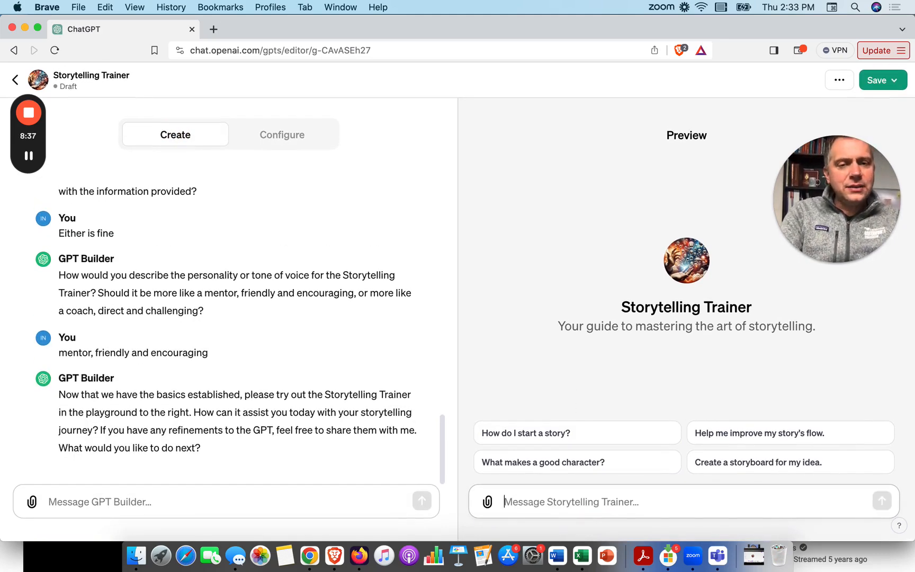
click(729, 434)
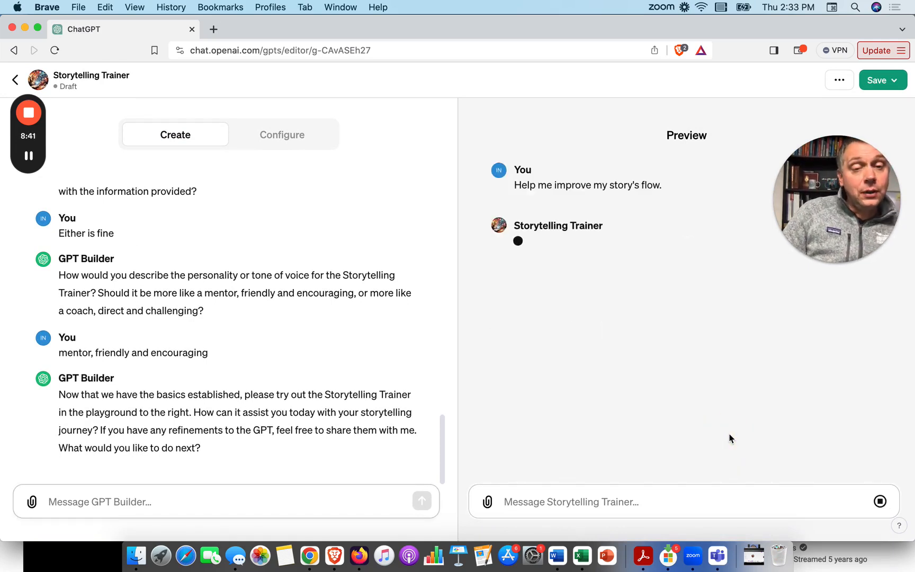